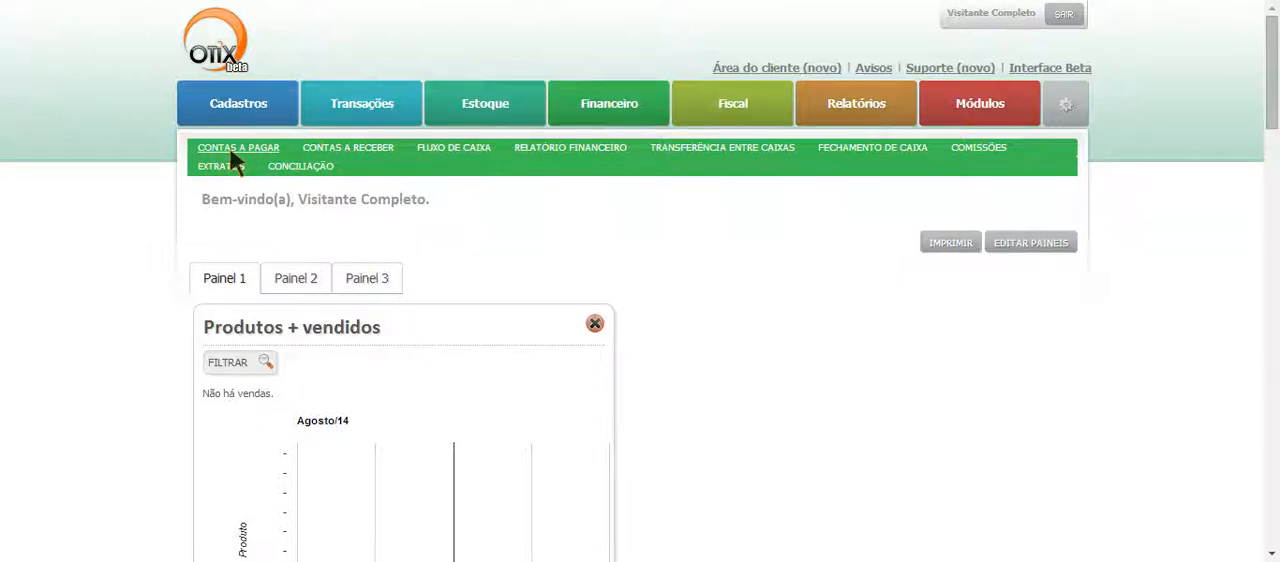
# - Open the Contas a pagar list in the finance module
pyautogui.click(229, 150)
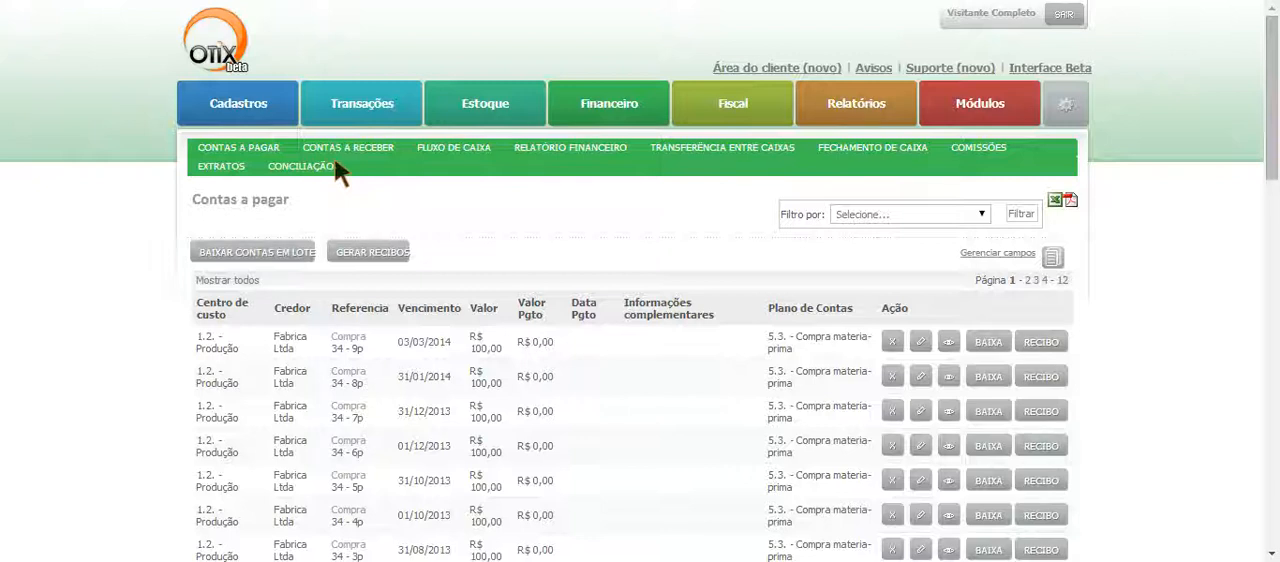
pyautogui.click(372, 104)
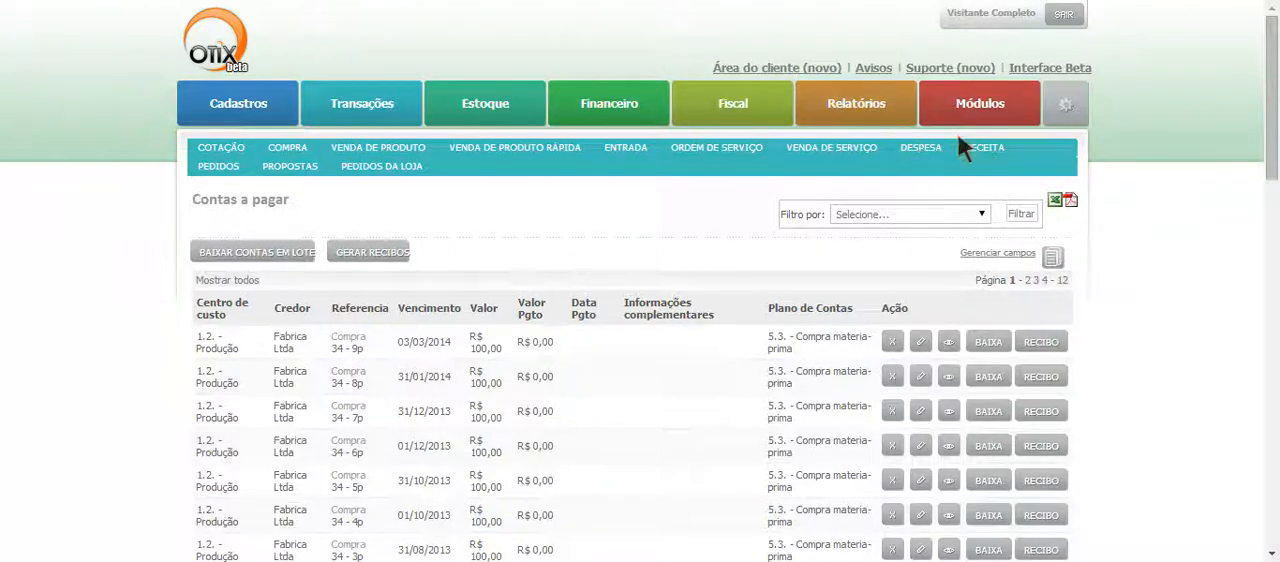
pyautogui.click(630, 110)
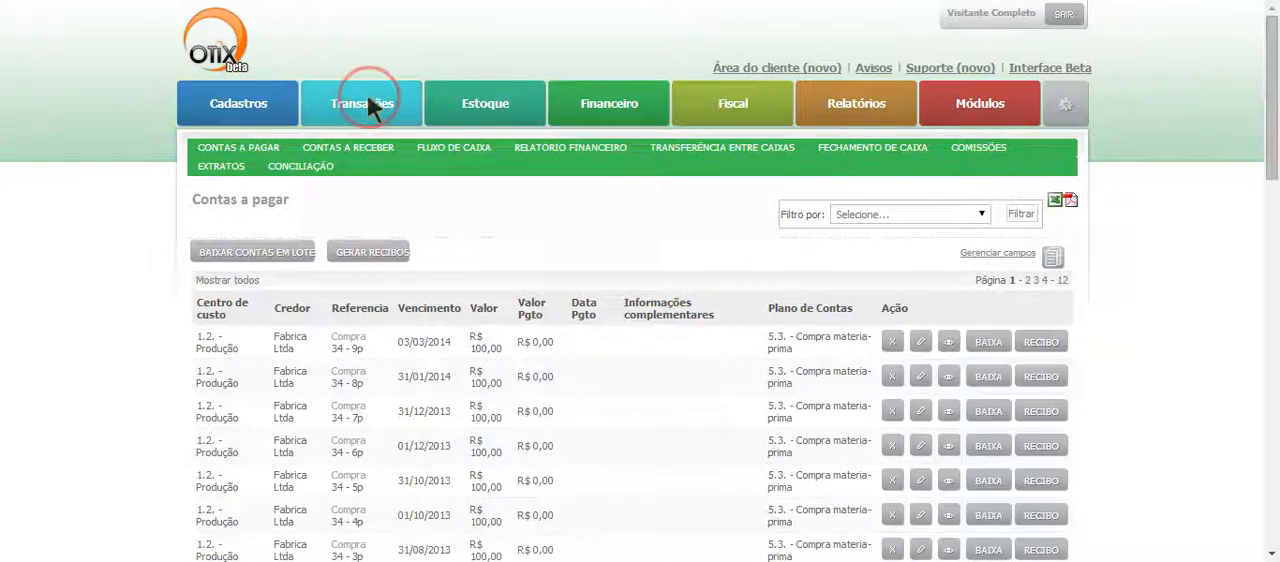
# - Open the IPTU expense dated 29/05/2013 for editing and mark installments Parcela 2, Parcela 3 and Parcela 7 as paid
pyautogui.moveTo(367, 94)
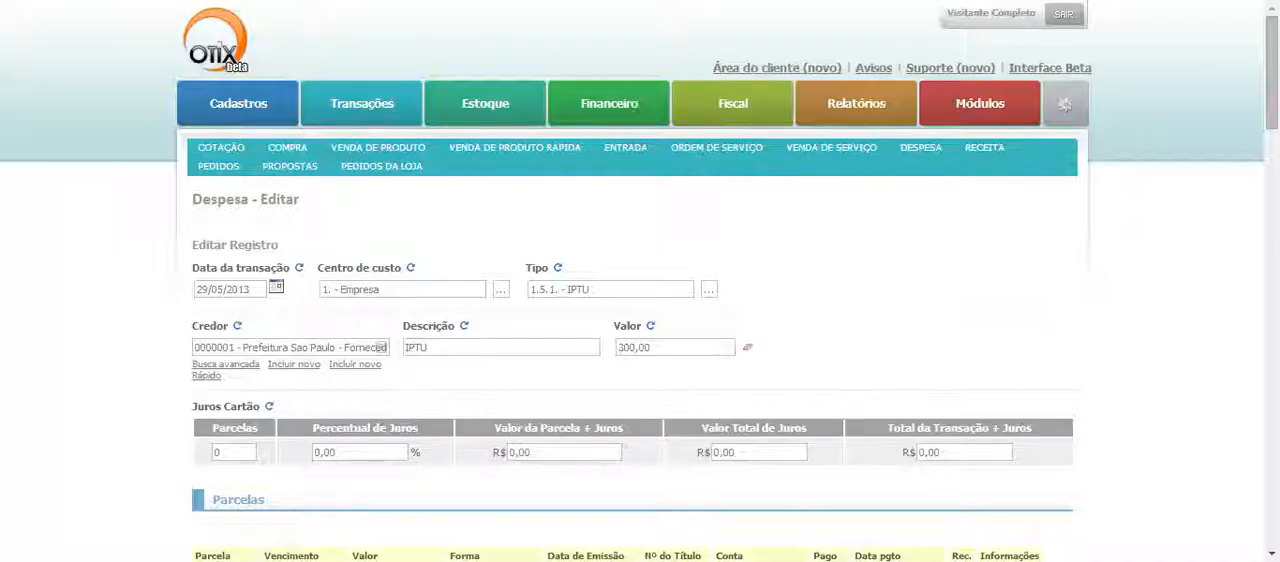
pyautogui.scroll(-1, 757, 414)
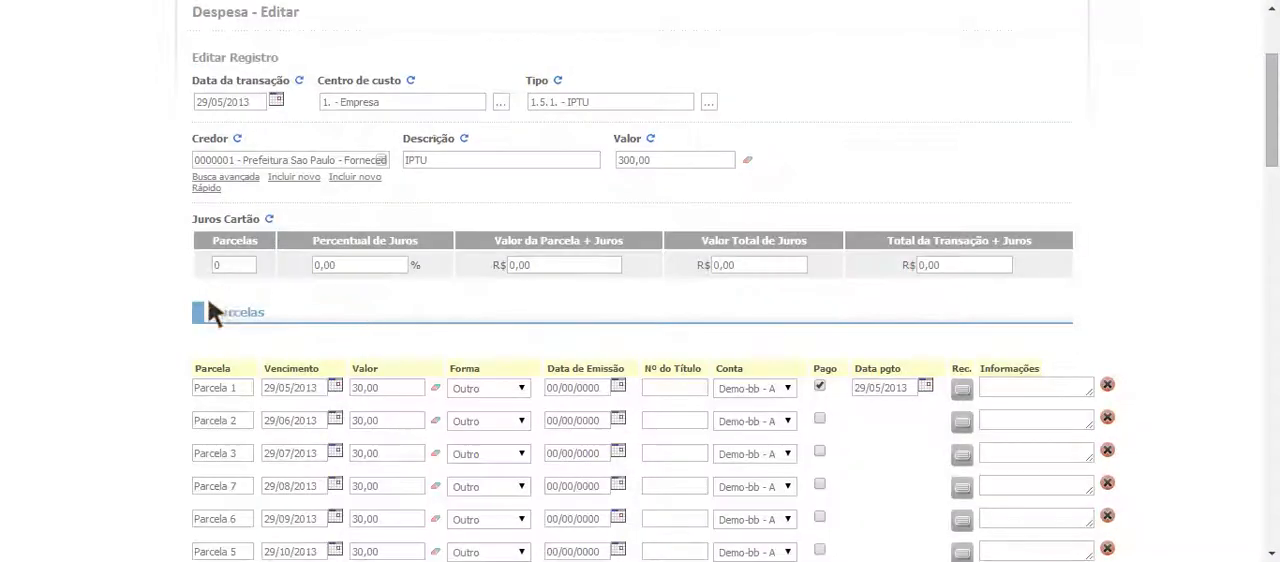
pyautogui.scroll(-1, 300, 300)
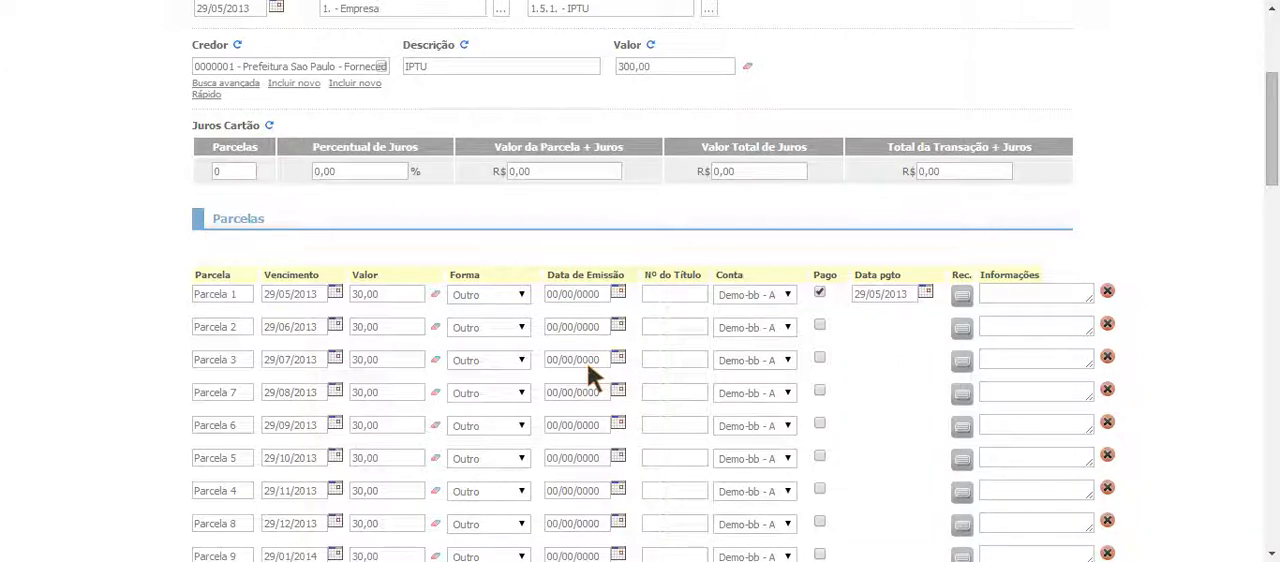
pyautogui.click(674, 327)
pyautogui.click(820, 325)
pyautogui.click(819, 357)
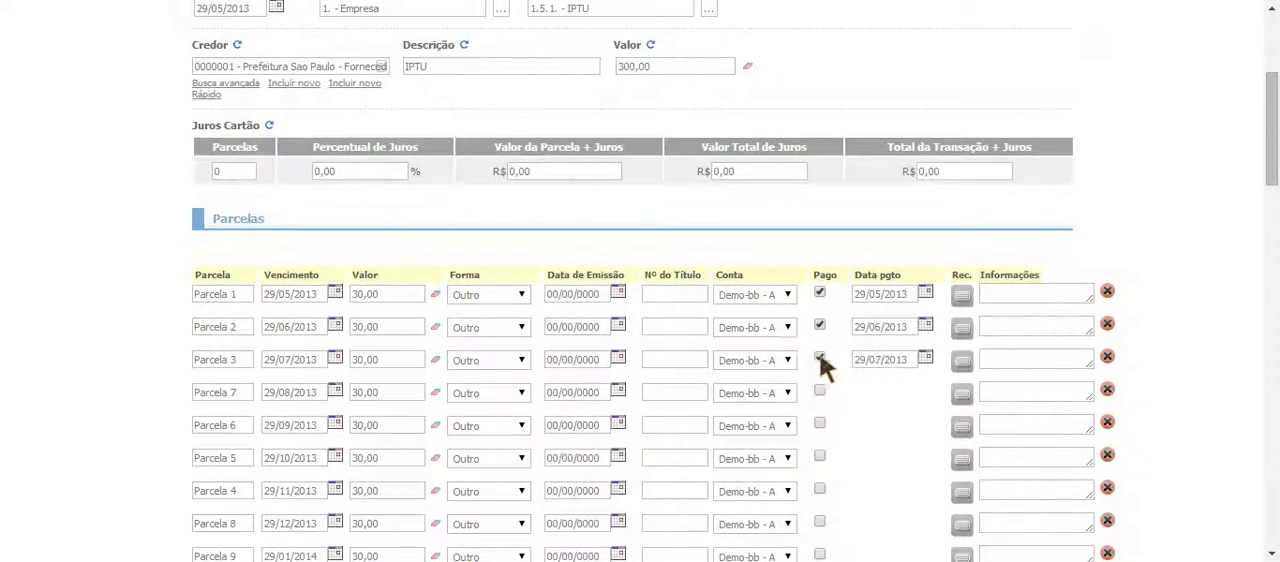
pyautogui.click(819, 390)
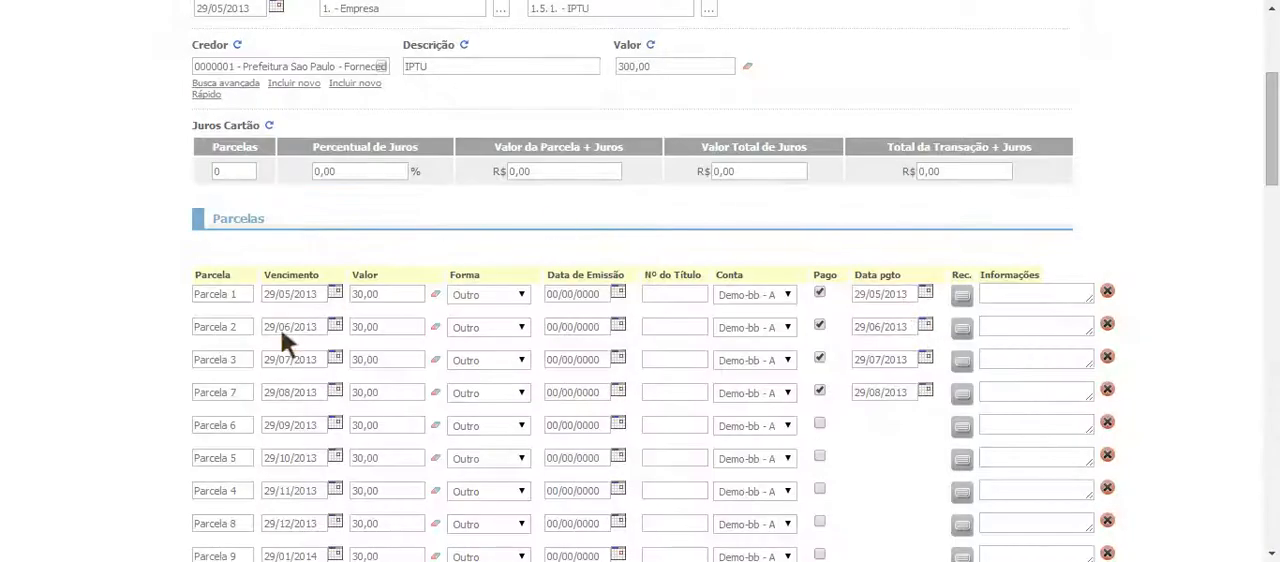
# - Choose the payment date of Parcela 2 from its calendar and save the updated expense
pyautogui.click(928, 328)
pyautogui.click(875, 488)
pyautogui.scroll(-3, 1148, 198)
pyautogui.scroll(3, 1161, 192)
pyautogui.scroll(-4, 1161, 192)
pyautogui.scroll(-7, 1180, 232)
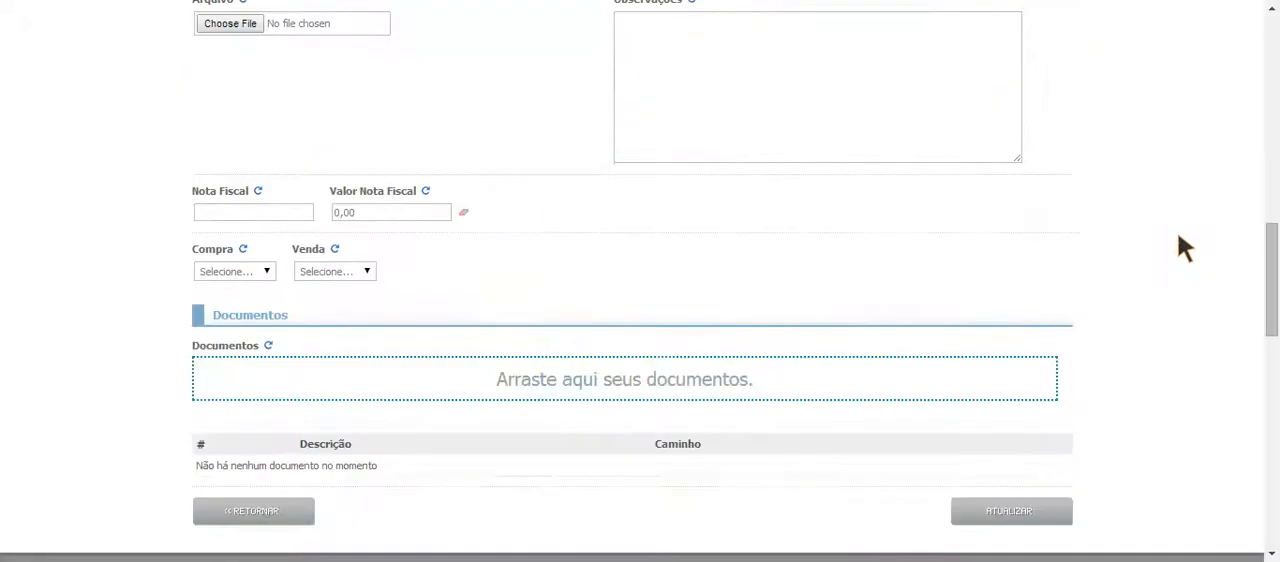
pyautogui.scroll(1, 1040, 315)
pyautogui.click(1033, 325)
pyautogui.scroll(7, 1037, 319)
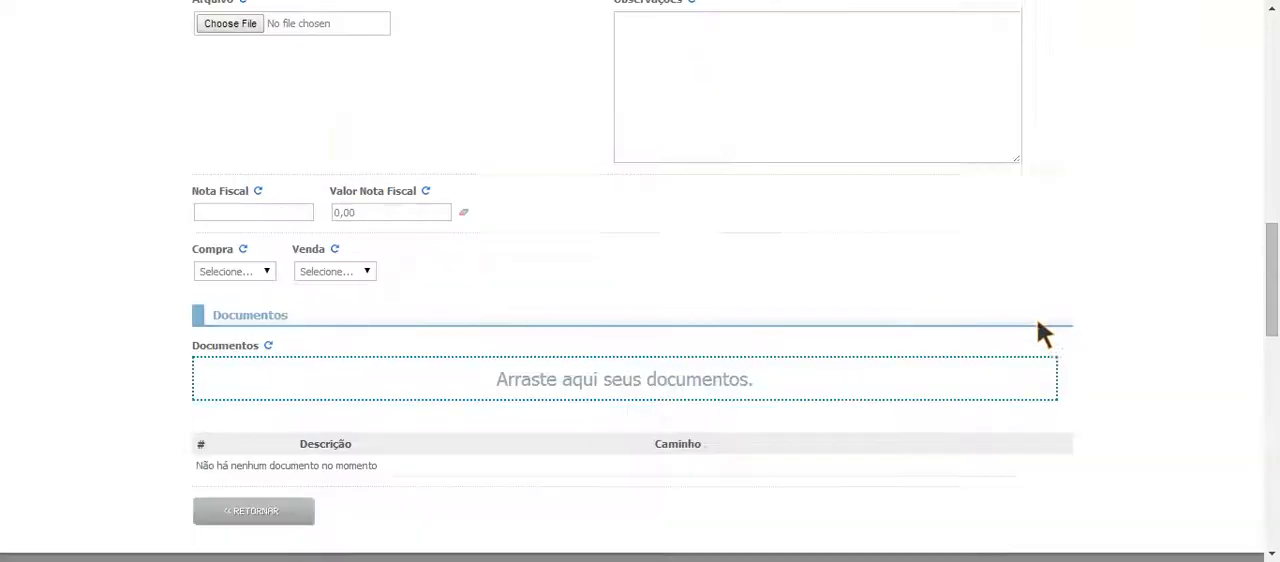
pyautogui.scroll(2, 884, 85)
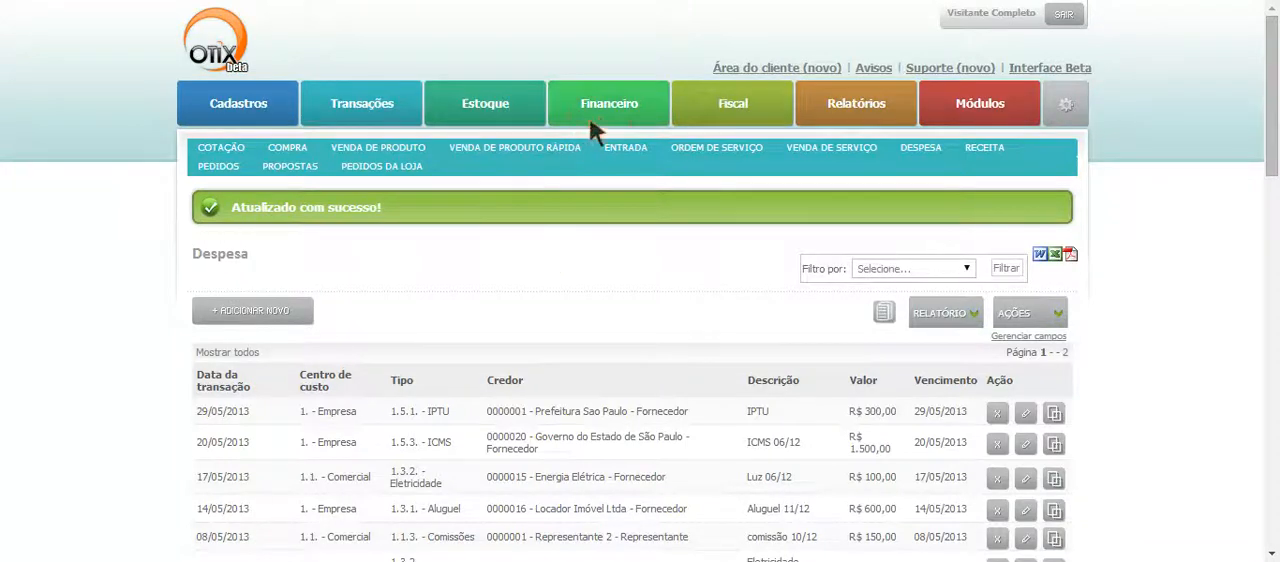
# - Open the settlement form for the Fabrica Ltda payable due 03/03/2014 in Contas a pagar and display its invoice data
pyautogui.moveTo(598, 113)
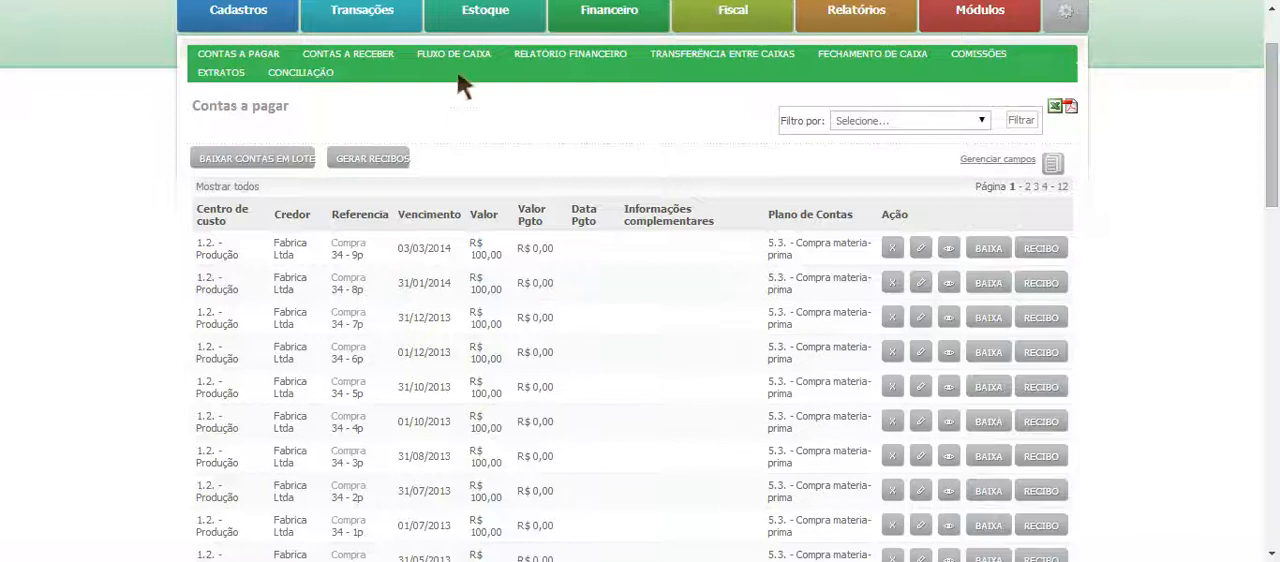
pyautogui.click(994, 248)
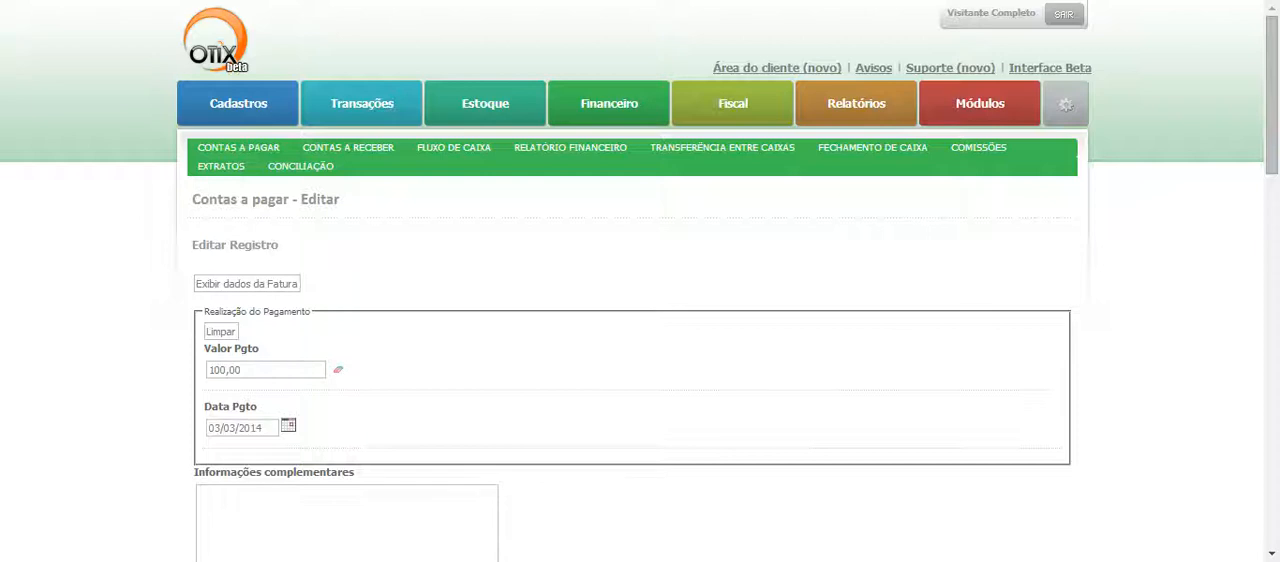
pyautogui.scroll(-2, 395, 300)
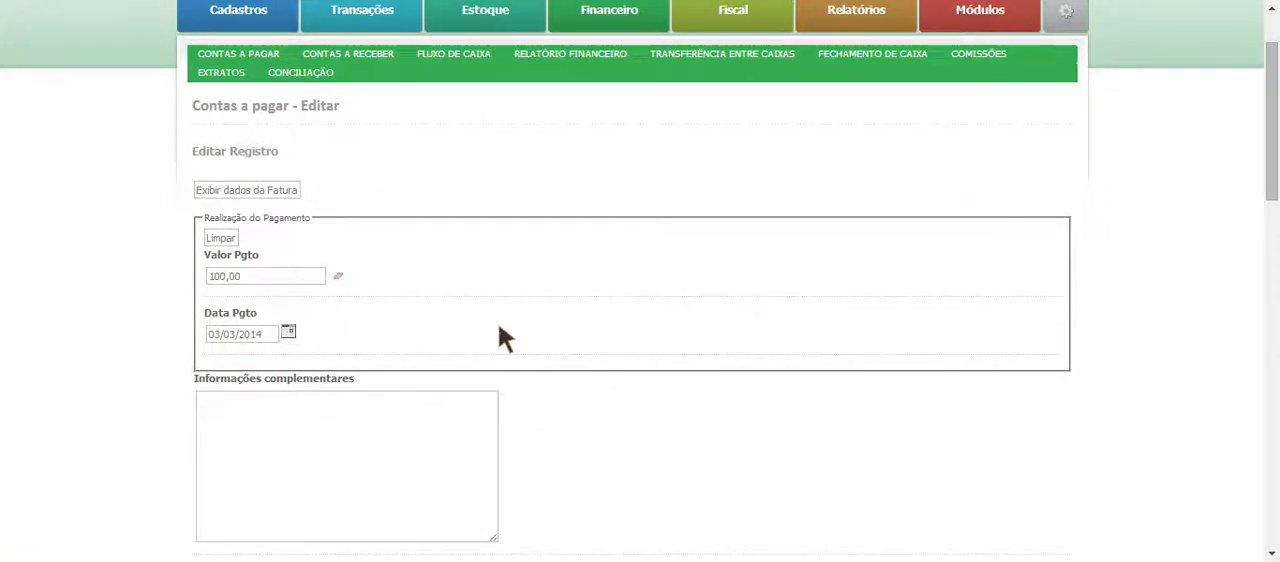
pyautogui.scroll(-3, 560, 339)
pyautogui.click(404, 224)
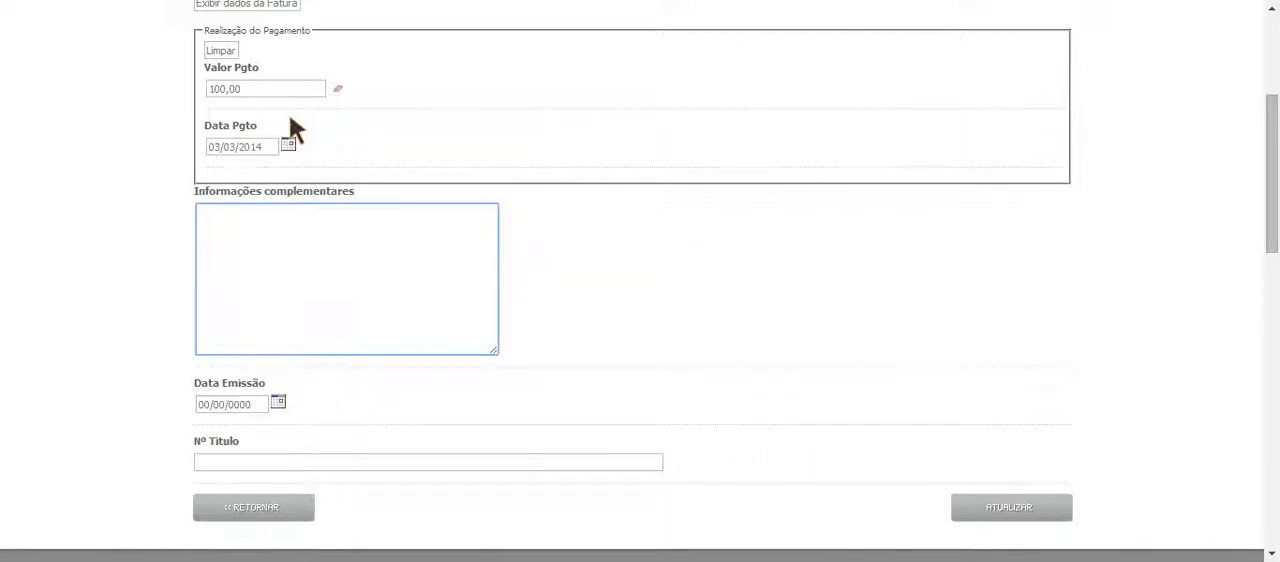
pyautogui.scroll(-2, 305, 239)
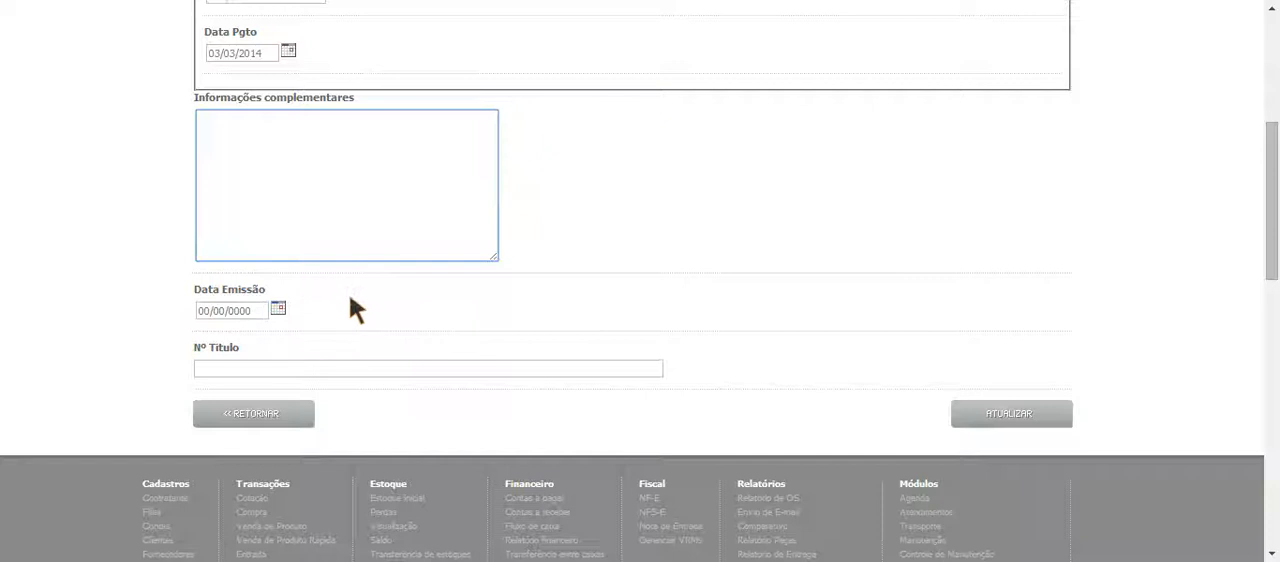
pyautogui.scroll(10, 304, 348)
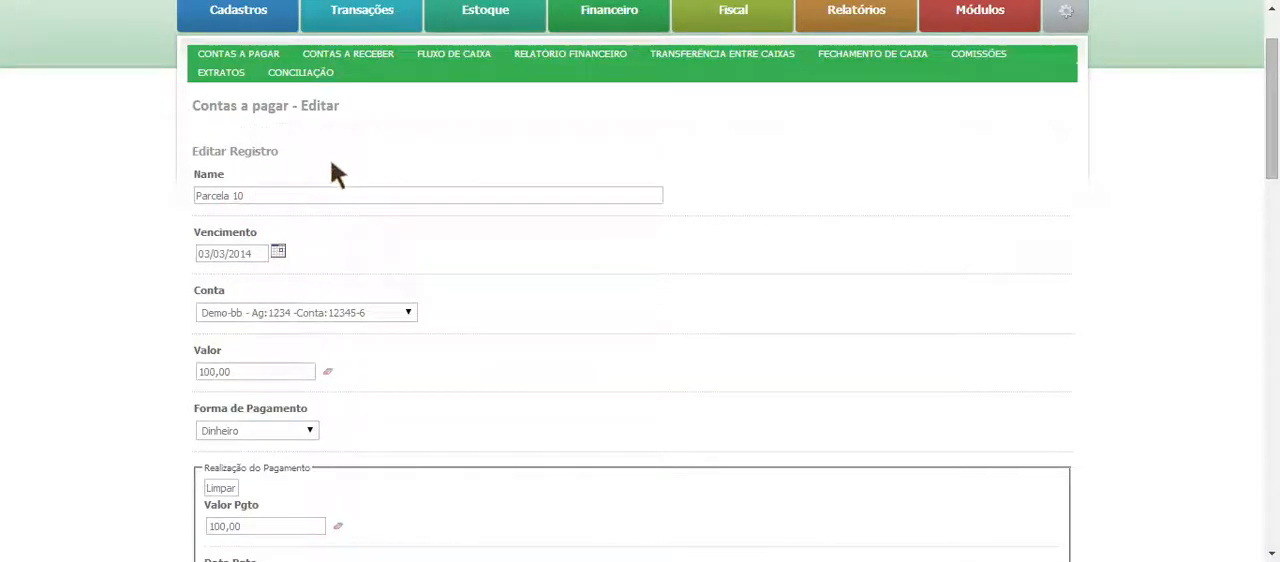
pyautogui.click(299, 195)
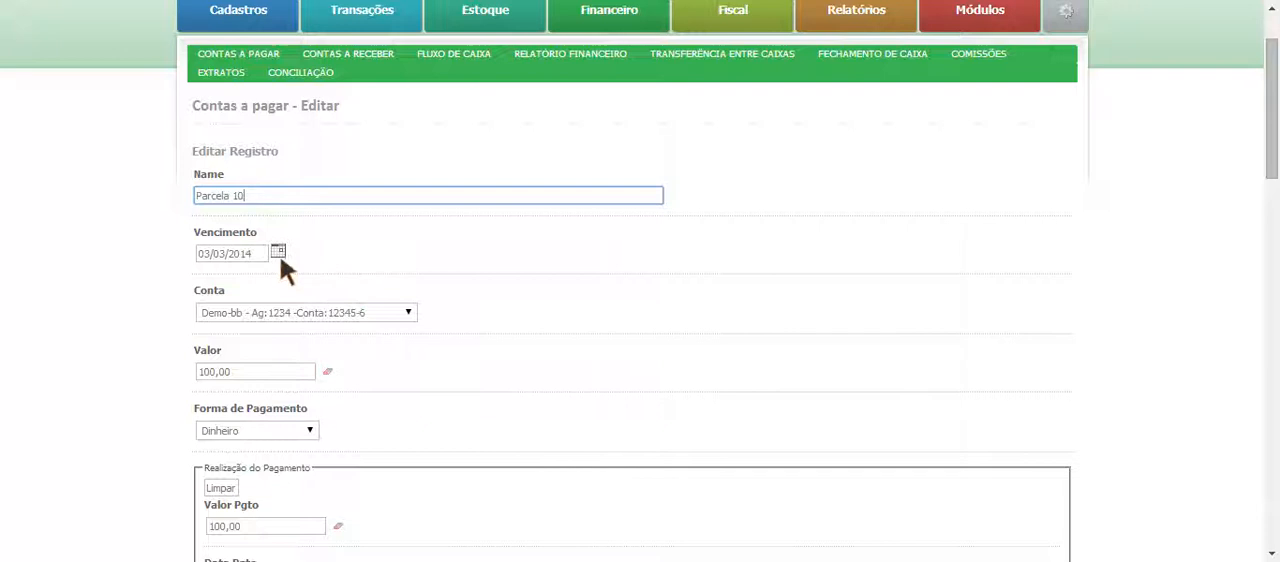
# - Set the payable's payment method to Boleto and its bank account to Demo-caixa
pyautogui.click(278, 430)
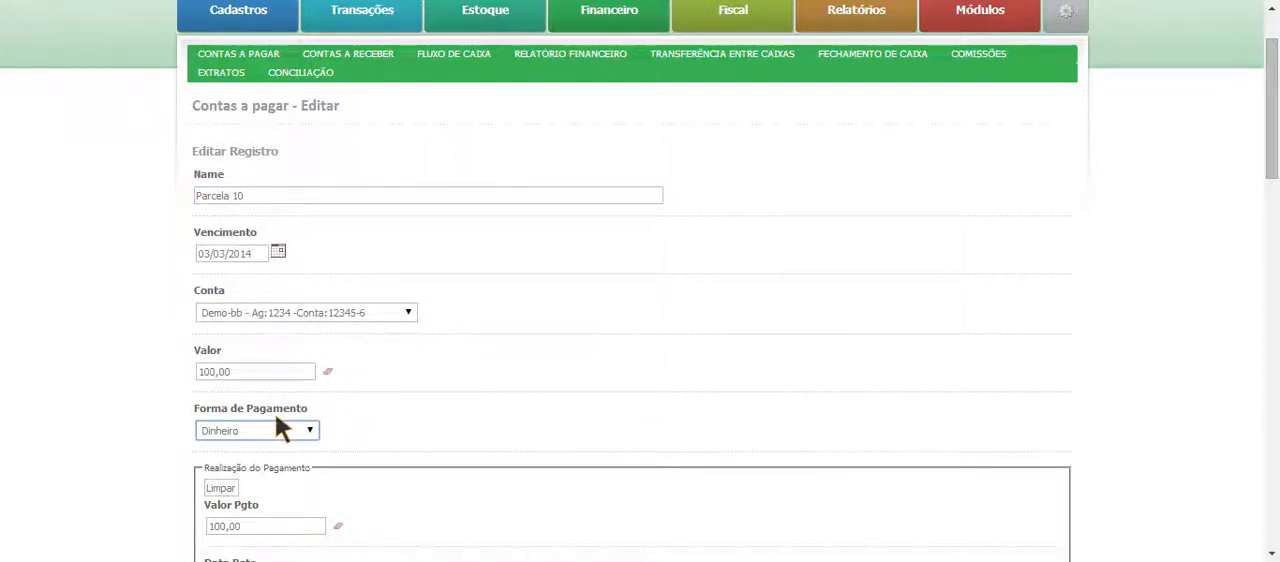
pyautogui.press('b')
pyautogui.click(287, 313)
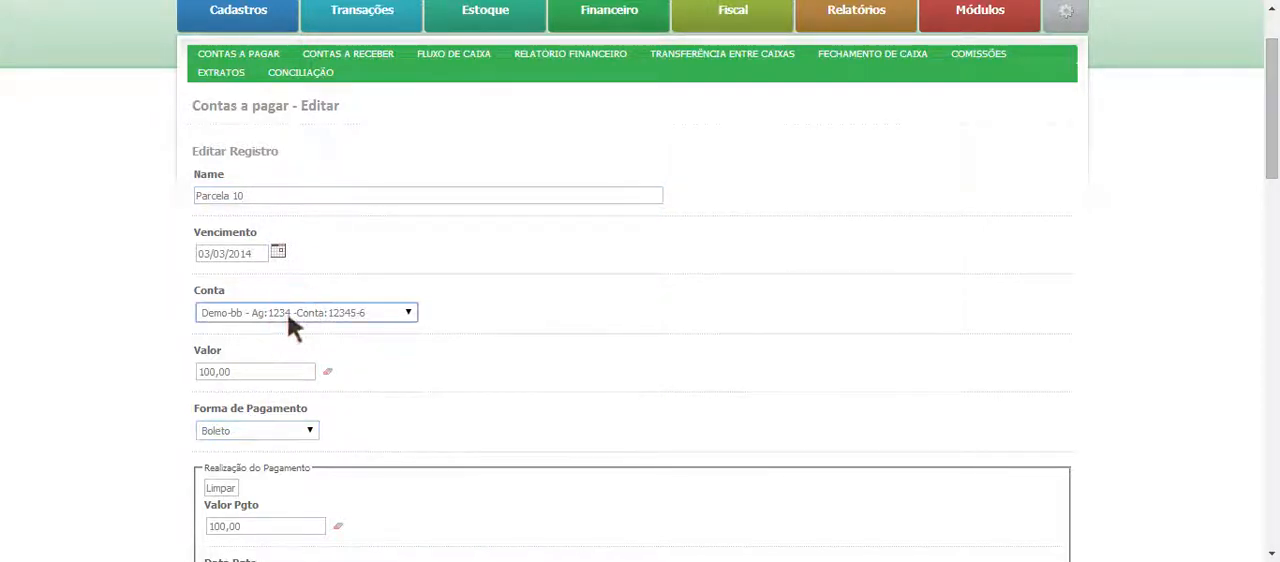
pyautogui.press('Down')
# - Review the remaining payment and title fields and save the payable's settlement
pyautogui.scroll(-4, 580, 380)
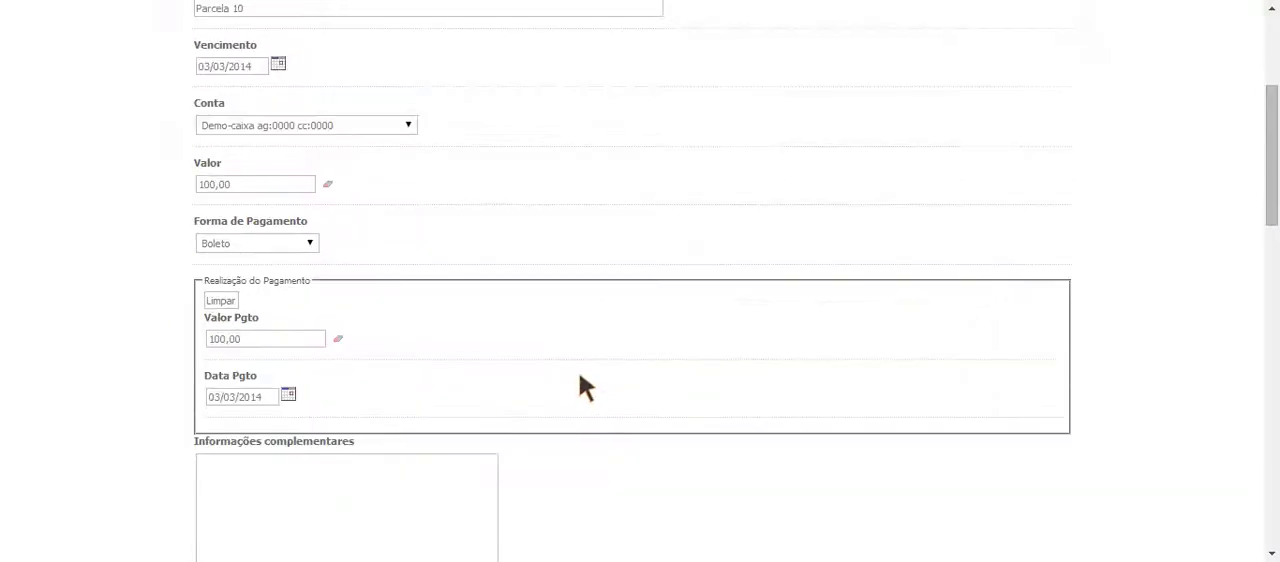
pyautogui.scroll(-1, 484, 369)
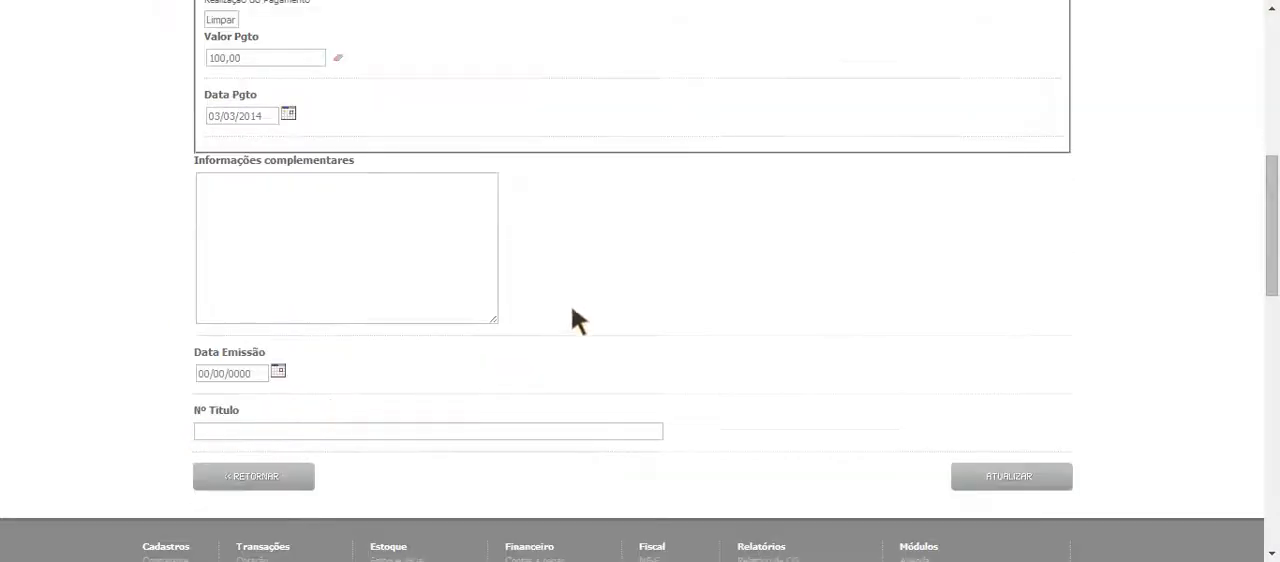
pyautogui.scroll(1, 576, 268)
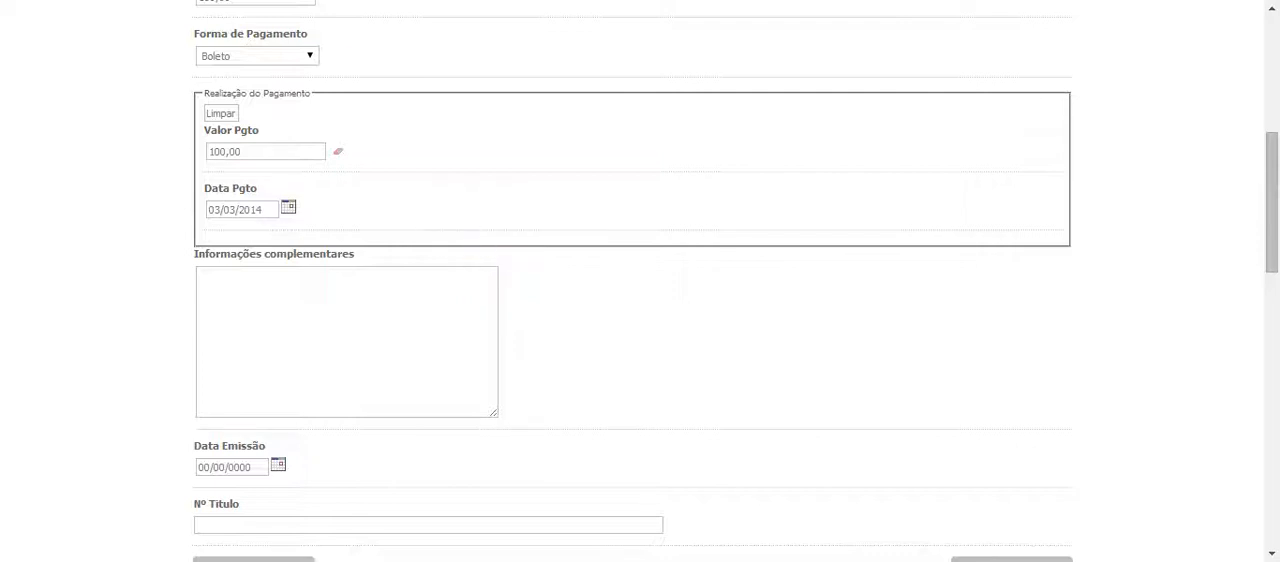
pyautogui.scroll(-1, 520, 280)
pyautogui.click(411, 432)
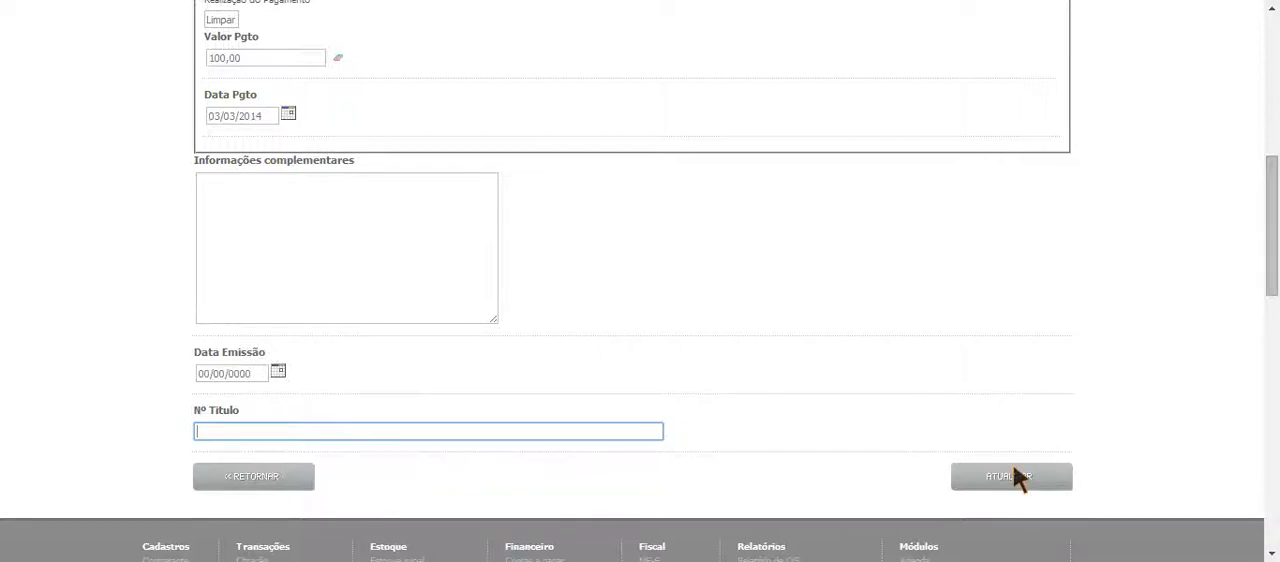
pyautogui.click(1042, 479)
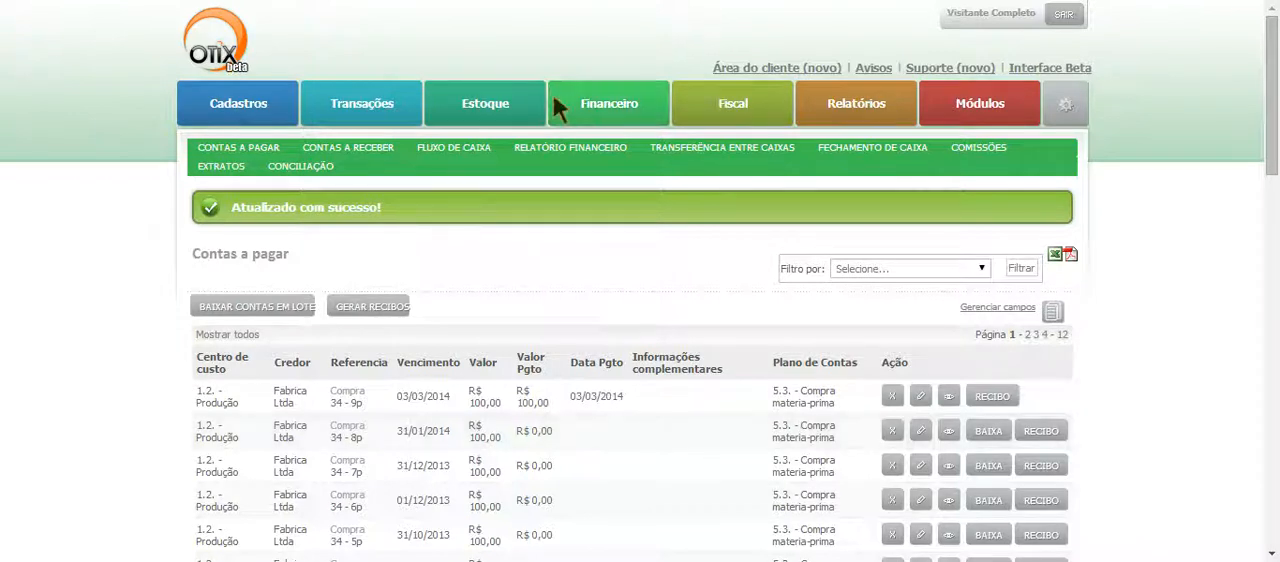
# - Open the Despesa list and add the Forma de Pagamento column to its displayed fields
pyautogui.moveTo(392, 92)
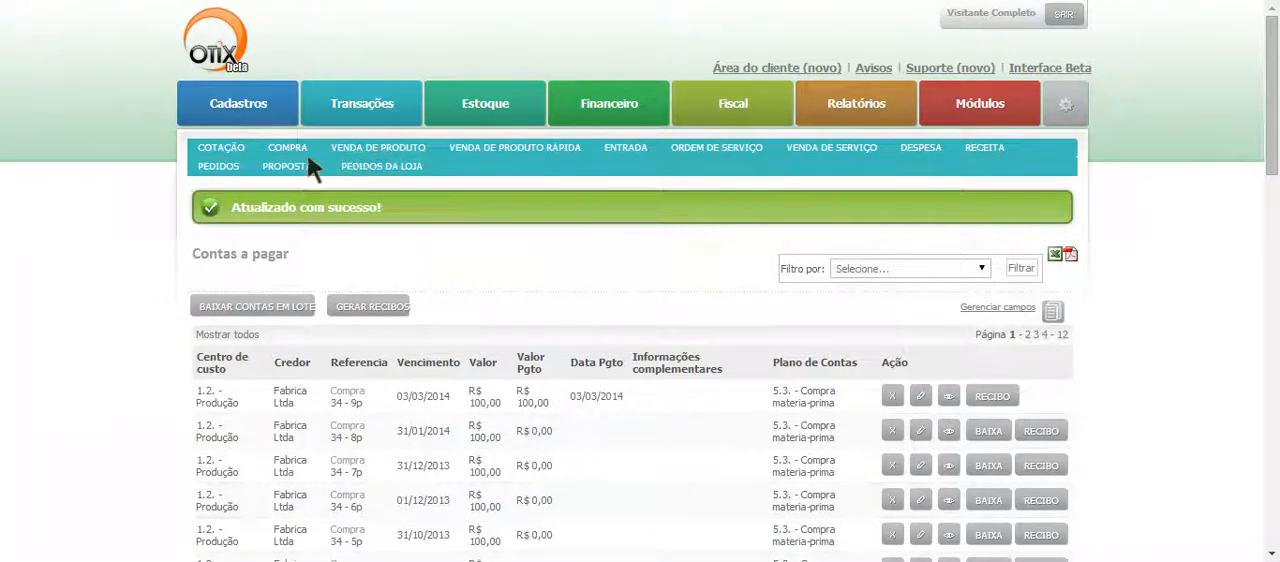
pyautogui.click(929, 146)
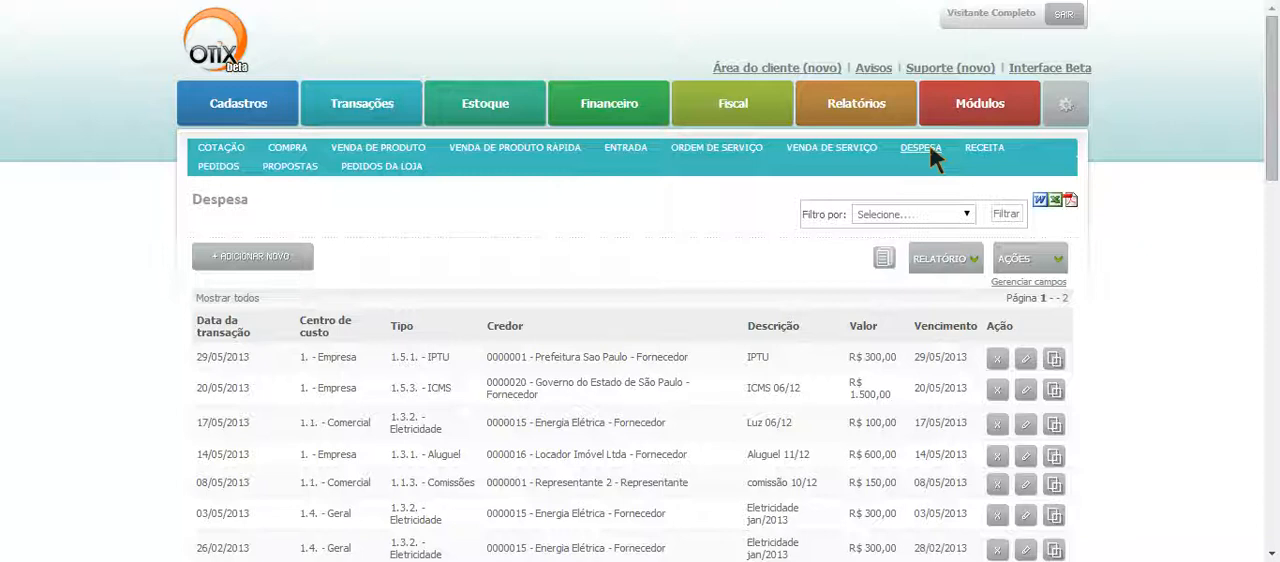
pyautogui.click(1040, 283)
pyautogui.scroll(-3, 1032, 284)
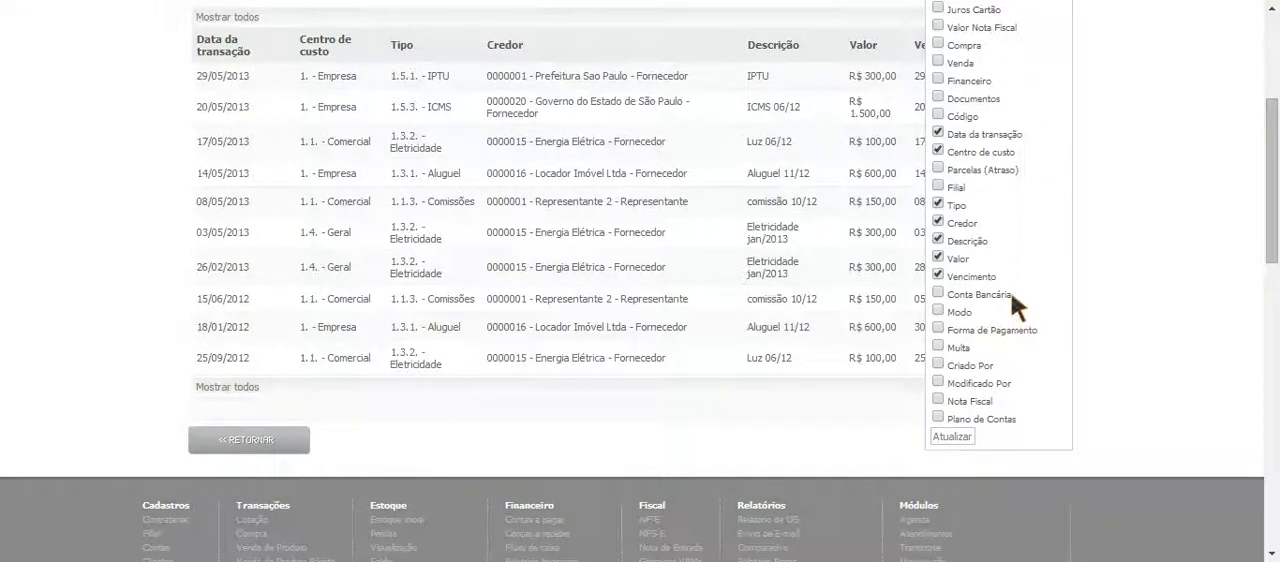
pyautogui.click(935, 327)
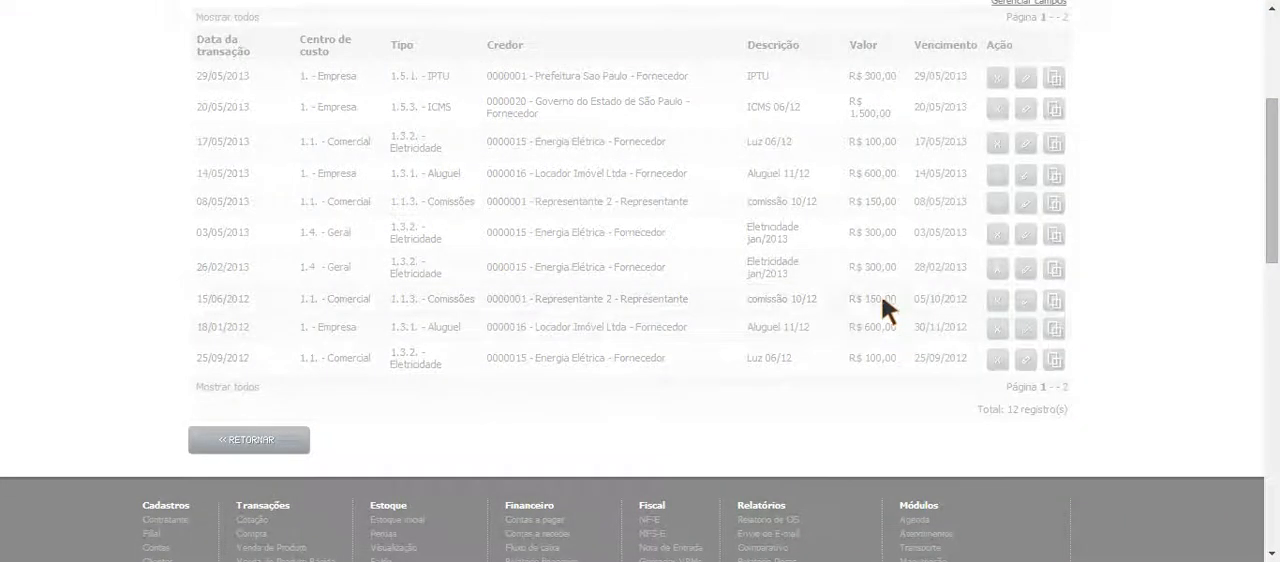
pyautogui.scroll(1, 387, 209)
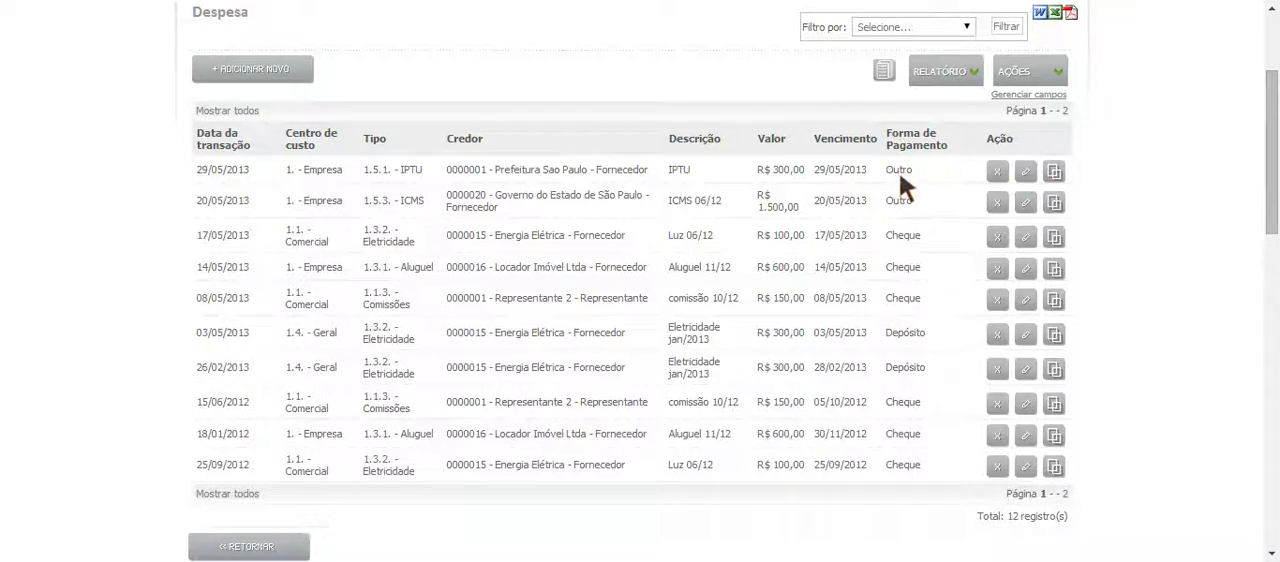
# - Open a new expense form, view the Modo and Forma de Pagamento options of the installment generator, and return to the list
pyautogui.click(290, 69)
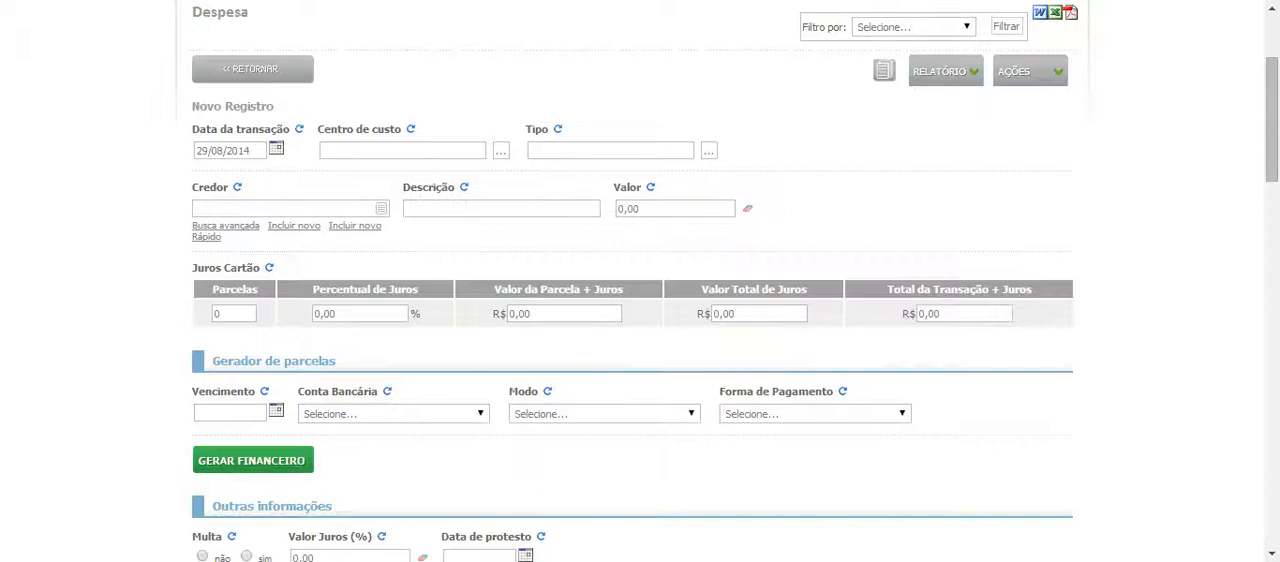
pyautogui.click(551, 408)
pyautogui.click(762, 413)
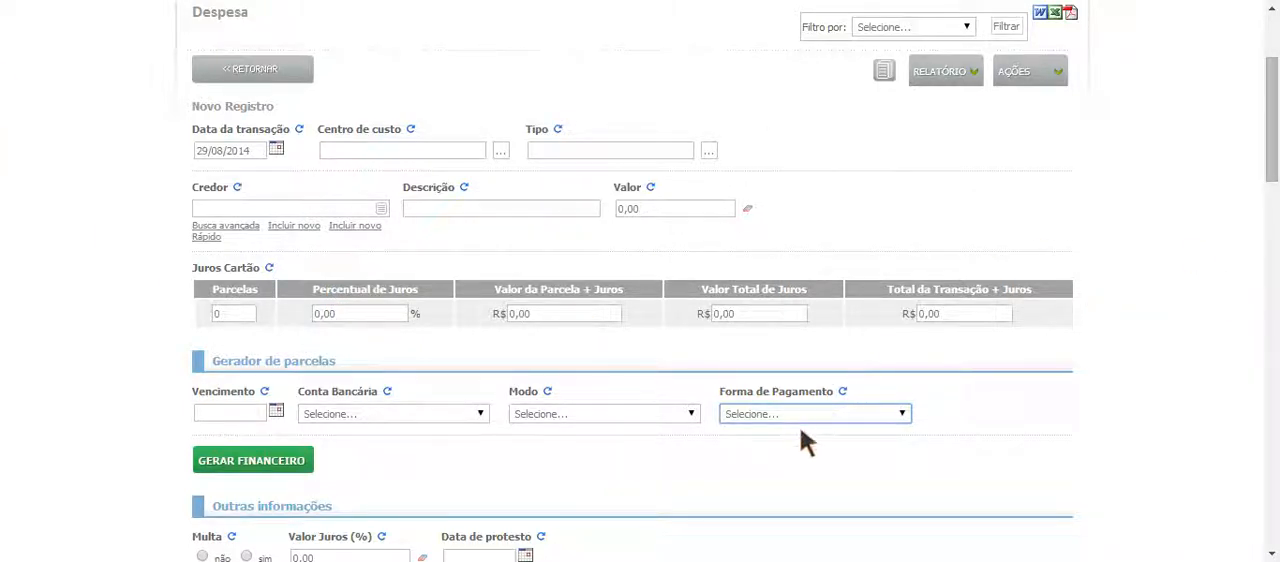
pyautogui.click(229, 68)
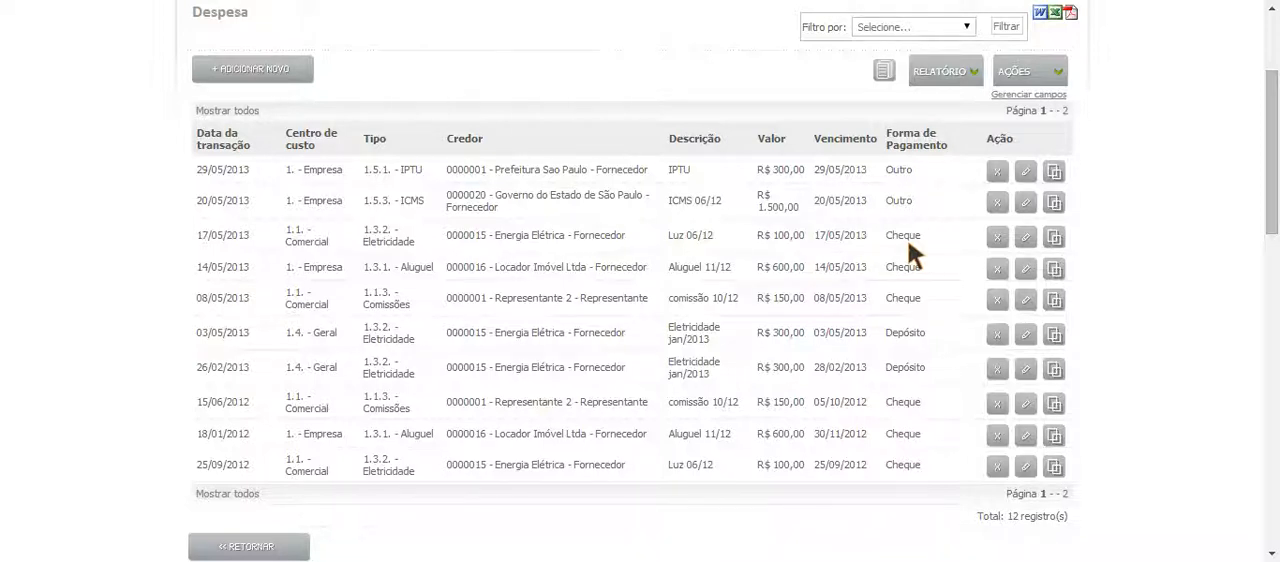
# - Return to Contas a pagar and open the batch settlement window for the payables
pyautogui.scroll(2, 908, 240)
pyautogui.moveTo(622, 104)
pyautogui.click(231, 148)
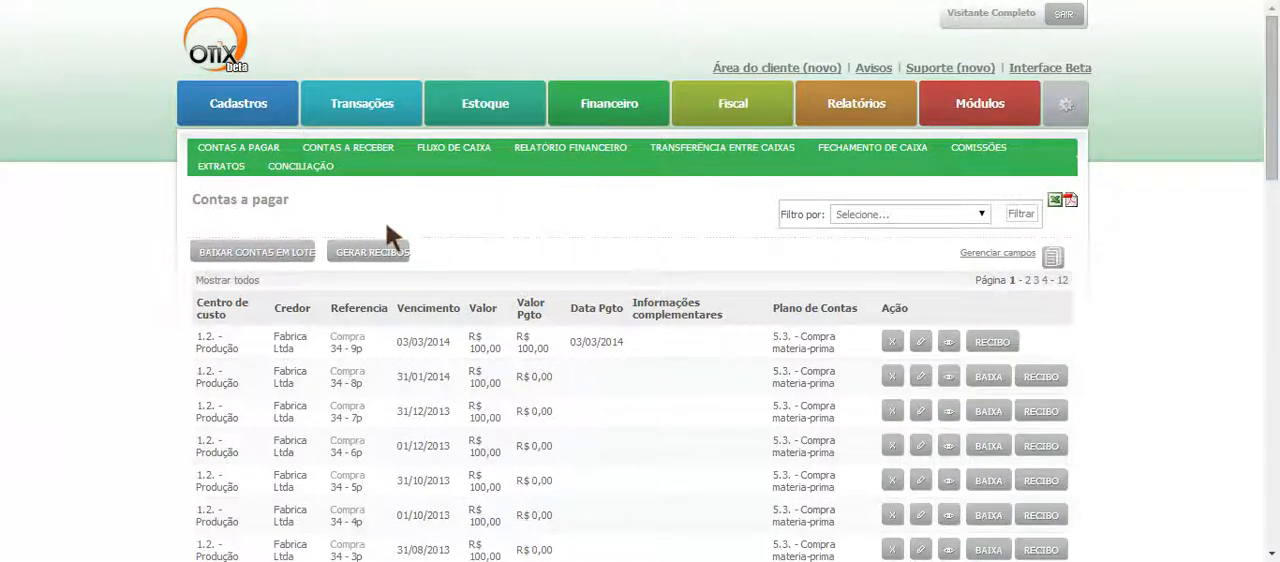
pyautogui.click(244, 250)
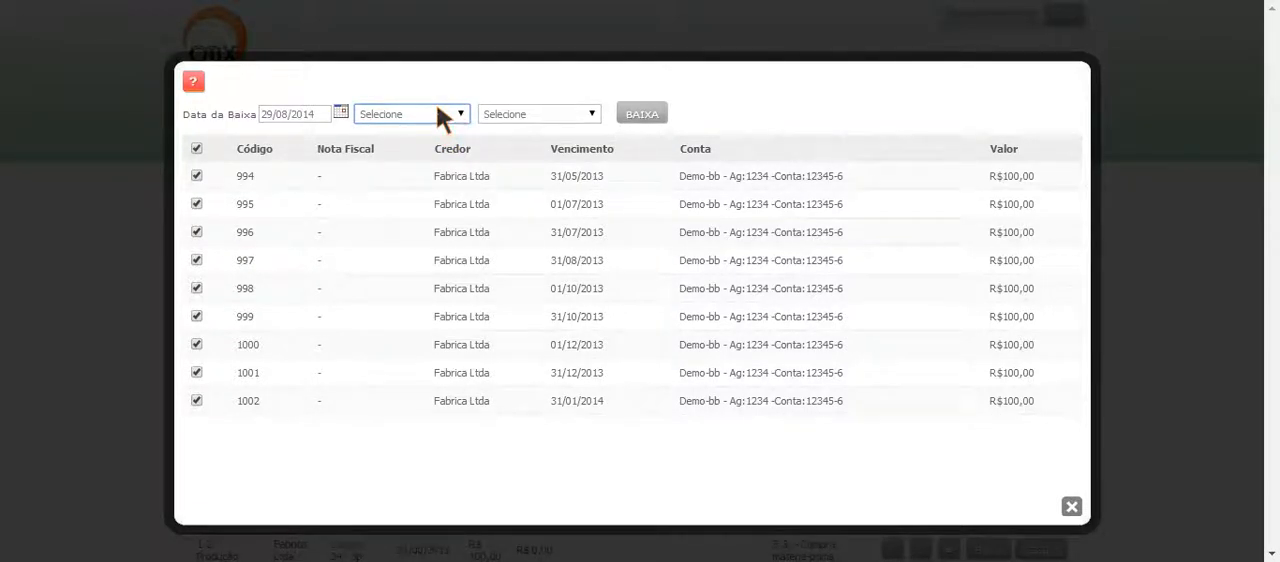
# - Check the selection fields beside the settlement date and close the batch settlement window without settling any payables
pyautogui.click(552, 110)
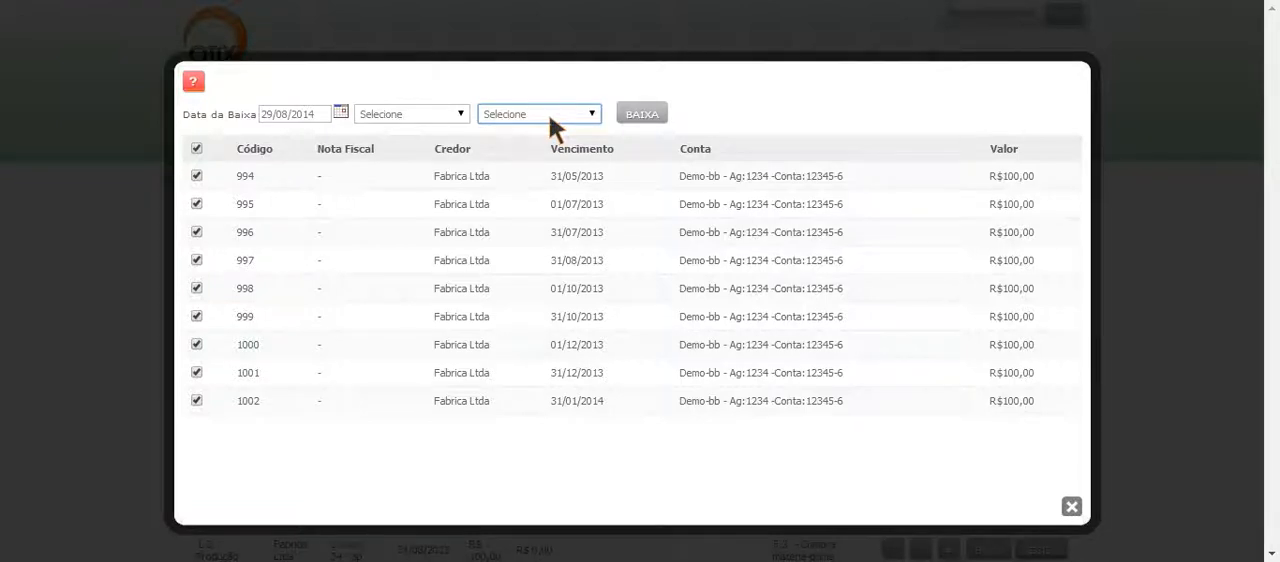
pyautogui.click(1071, 507)
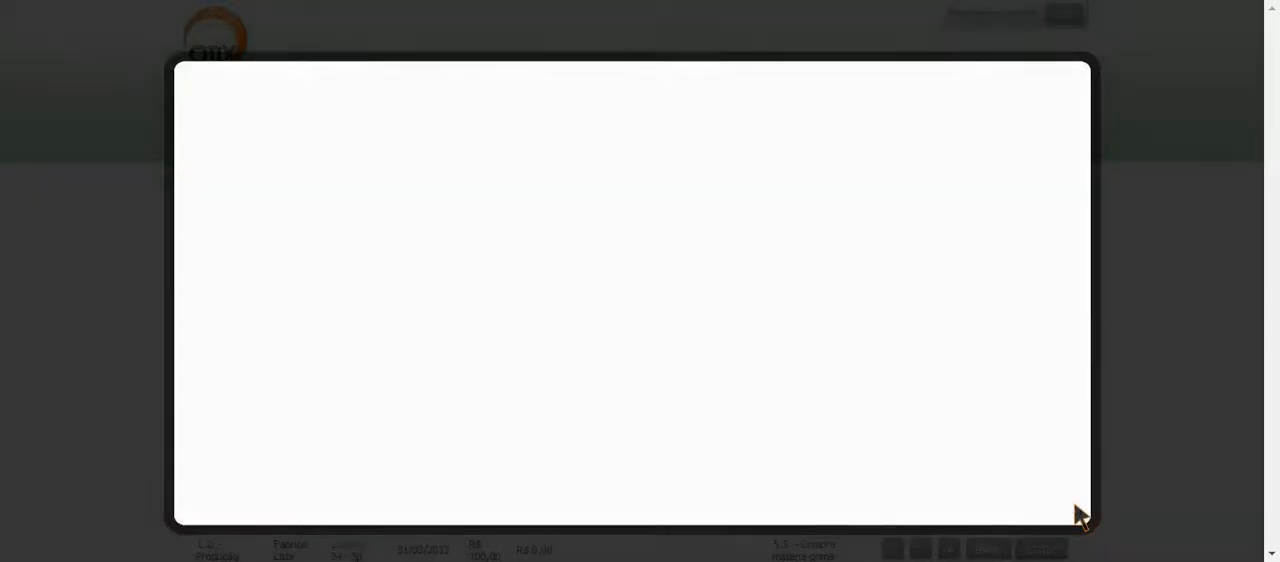
pyautogui.scroll(-1, 1064, 492)
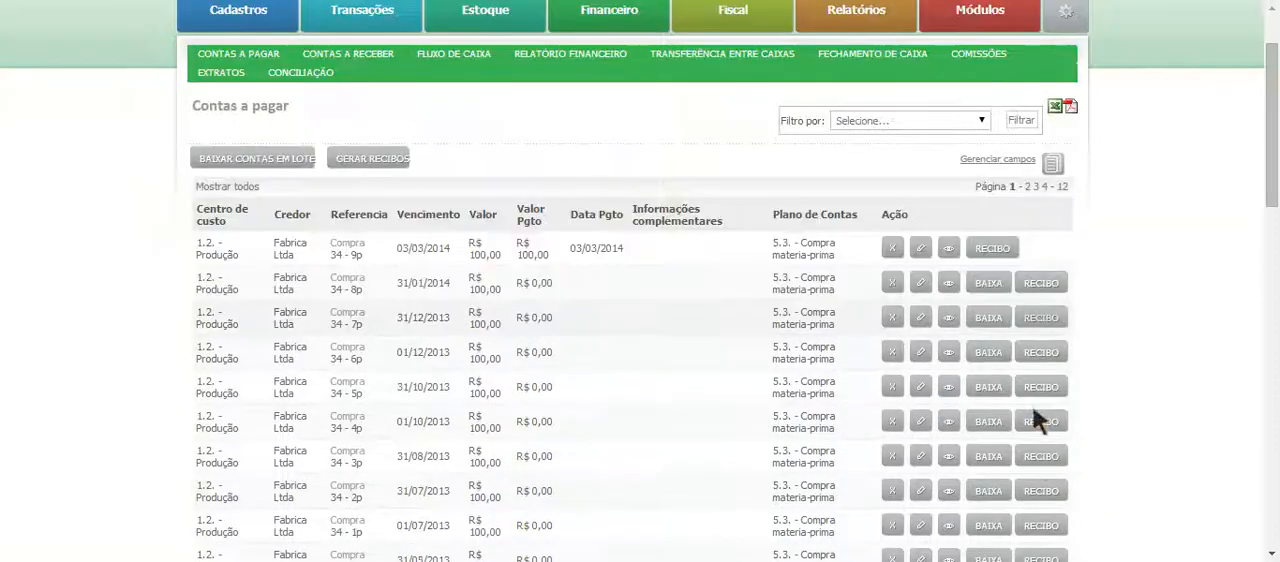
pyautogui.scroll(-1, 1080, 390)
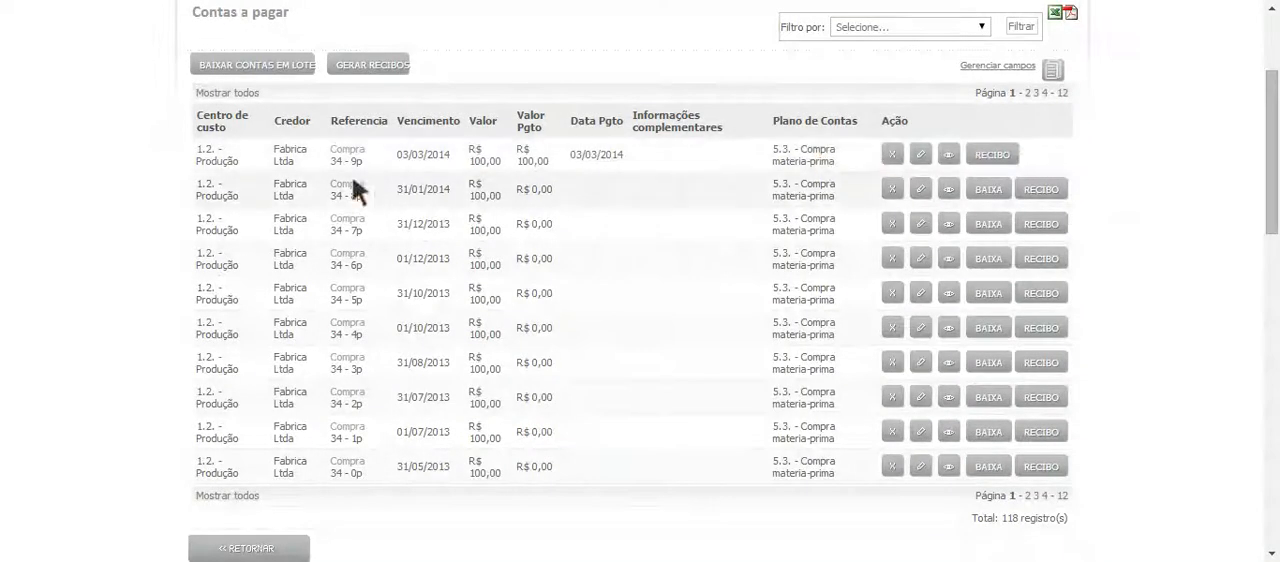
# - Open the receipt for the paid installment due 03/03/2014 and examine its amount, creditor details and payer registration number
pyautogui.click(1008, 152)
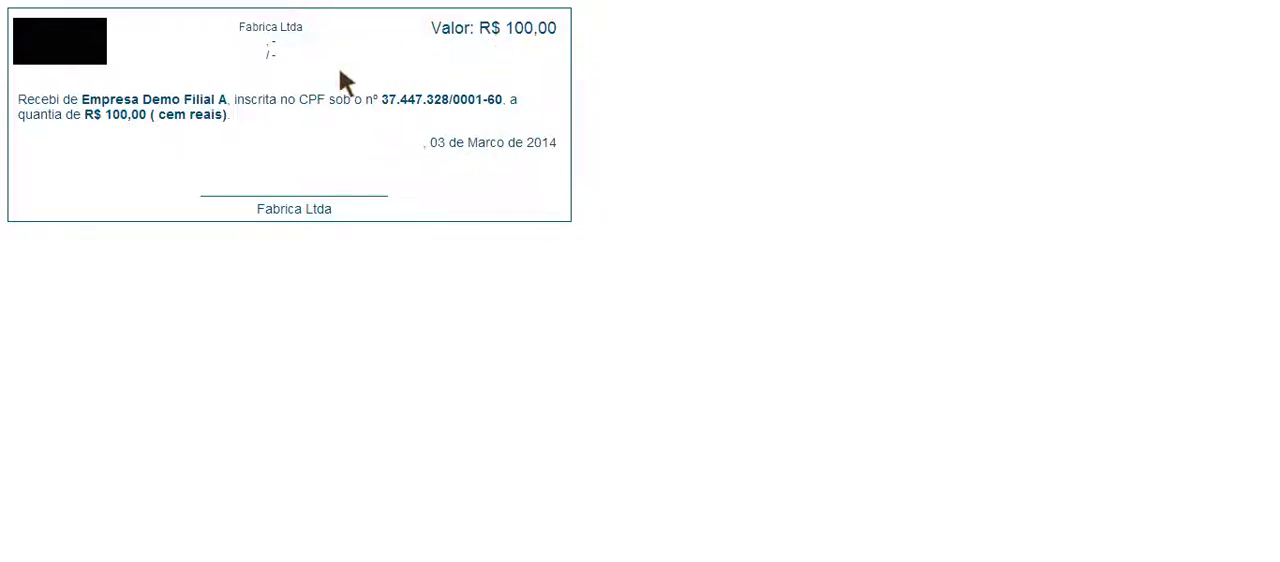
pyautogui.moveTo(110, 114); pyautogui.dragTo(155, 116)
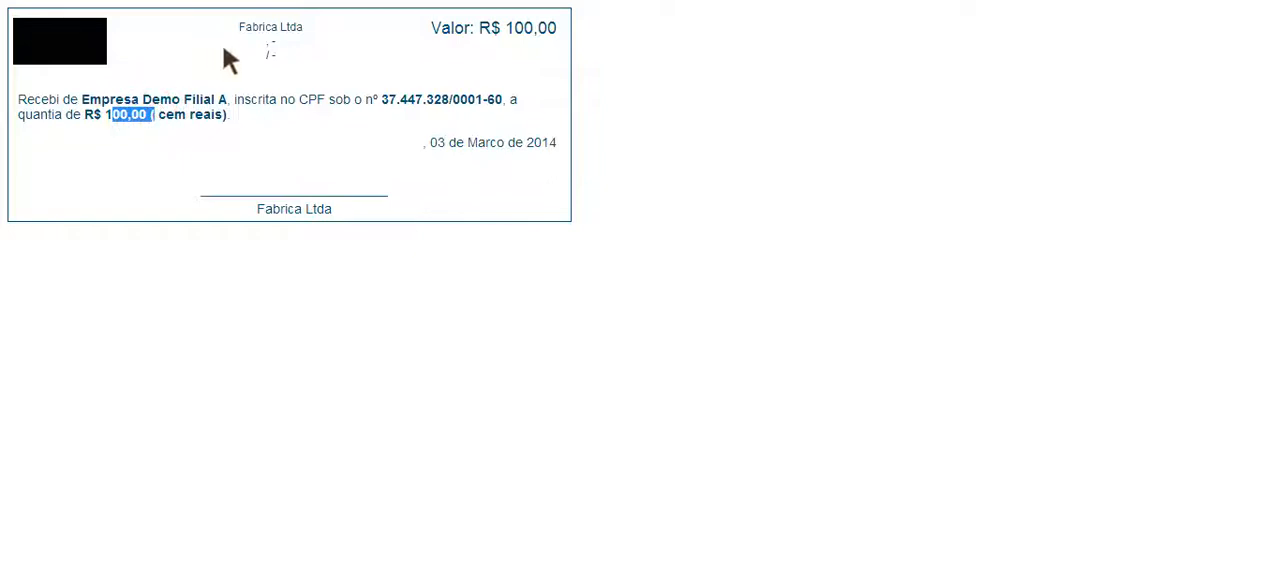
pyautogui.tripleClick(270, 45)
pyautogui.click(277, 54)
pyautogui.tripleClick(258, 48)
pyautogui.click(268, 52)
pyautogui.tripleClick(267, 45)
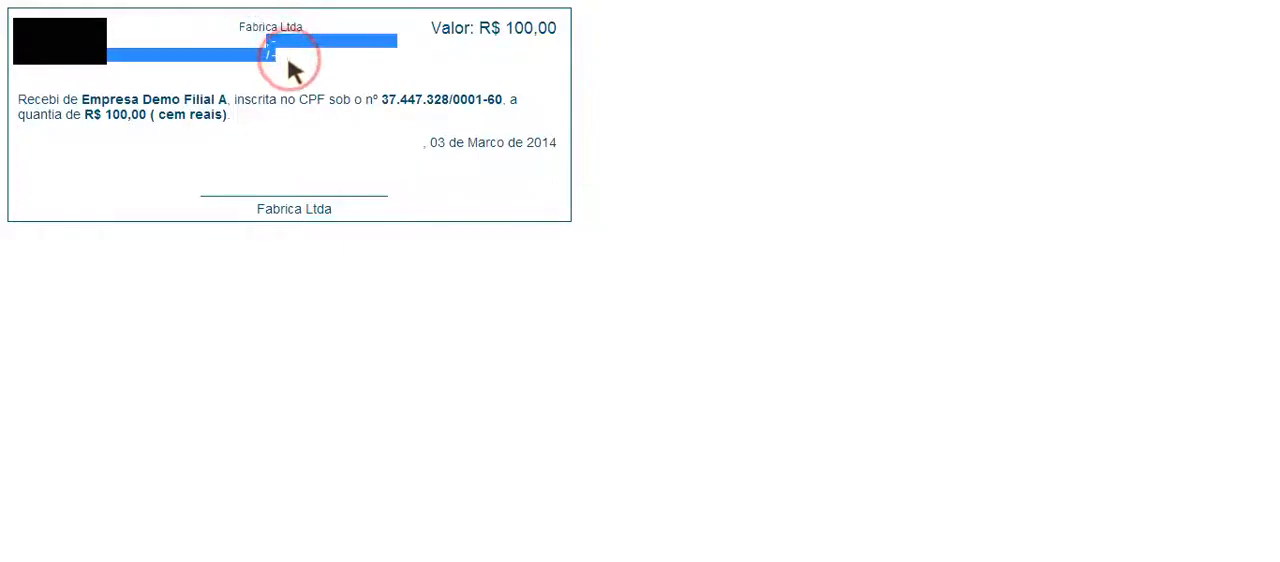
pyautogui.doubleClick(413, 99)
pyautogui.click(391, 107)
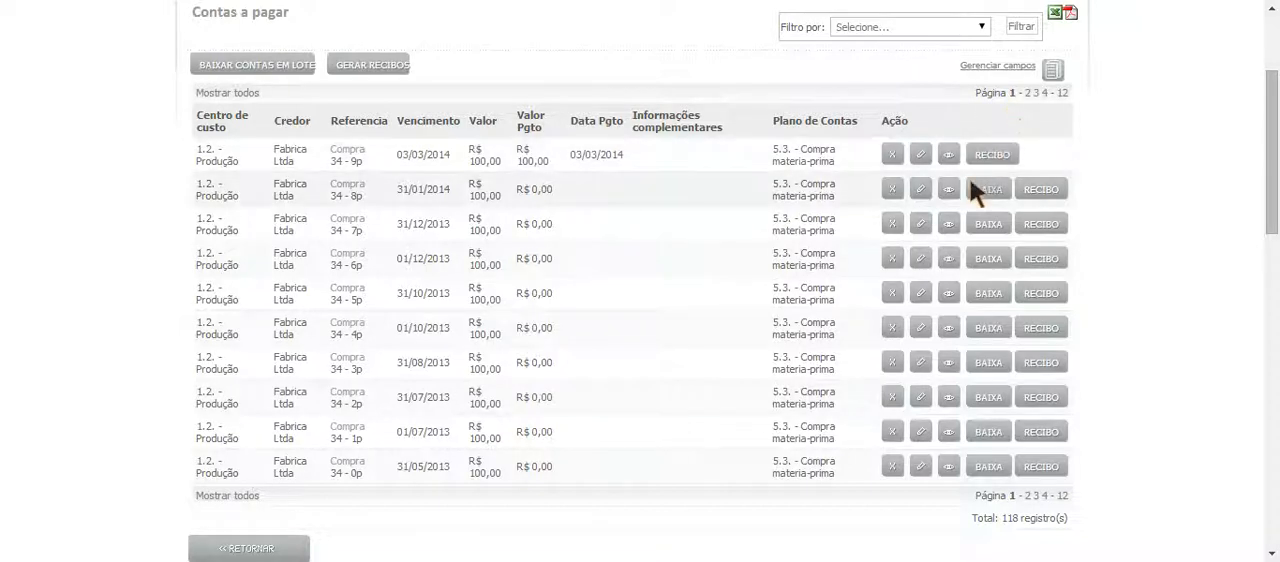
# - Open the batch receipt window, clear the full selection, select only the first three payables and generate their receipts
pyautogui.click(380, 66)
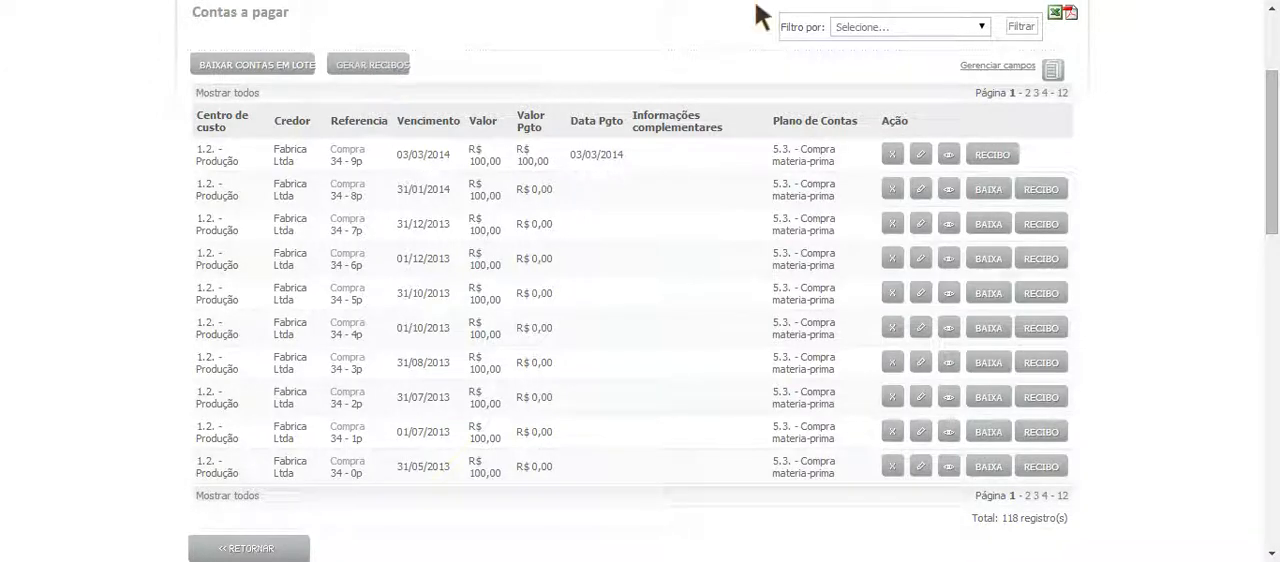
pyautogui.click(377, 63)
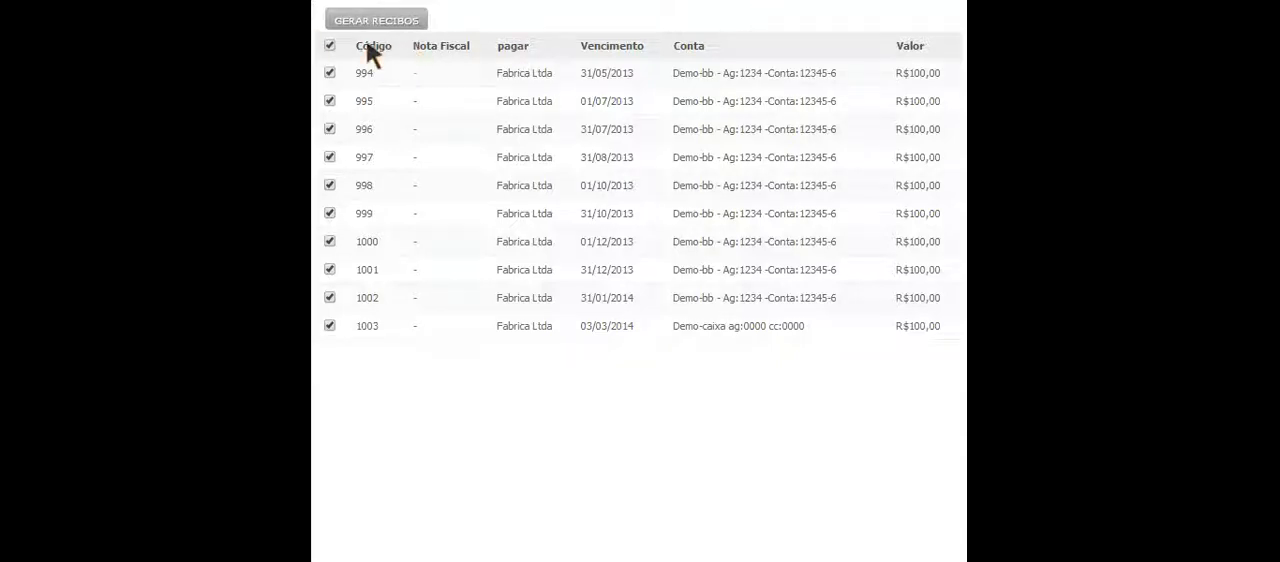
pyautogui.click(330, 45)
pyautogui.click(330, 73)
pyautogui.click(330, 101)
pyautogui.click(330, 129)
pyautogui.click(386, 22)
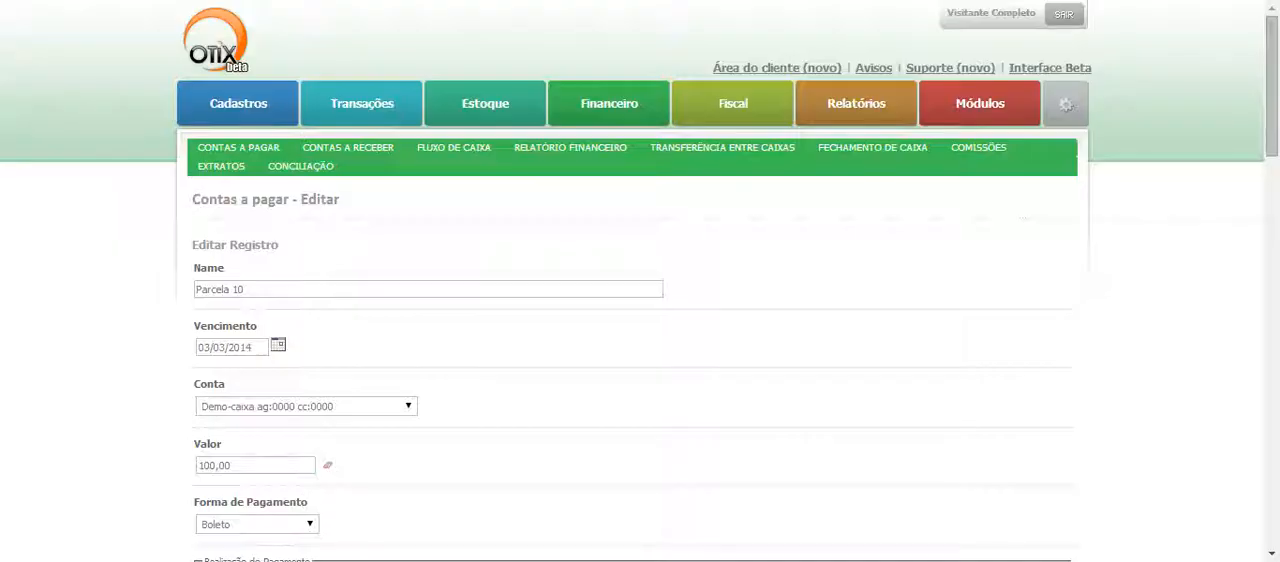
# - View the payables' Relatório Rápido and the record details of Parcela 10, and return to the payables list
pyautogui.scroll(-3, 640, 280)
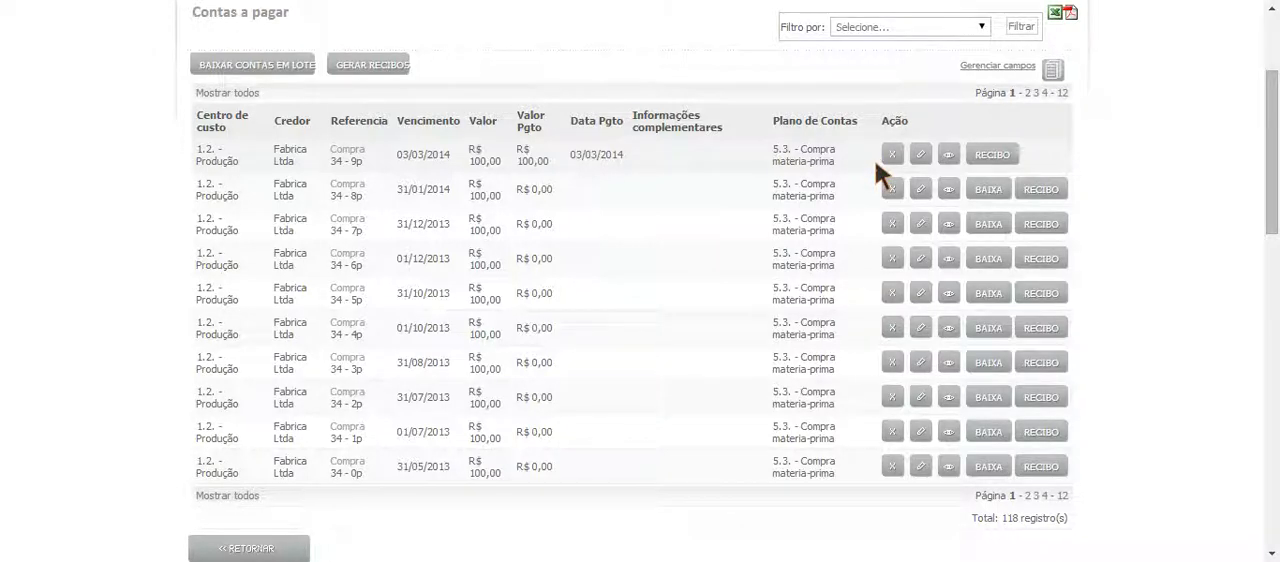
pyautogui.scroll(3, 875, 160)
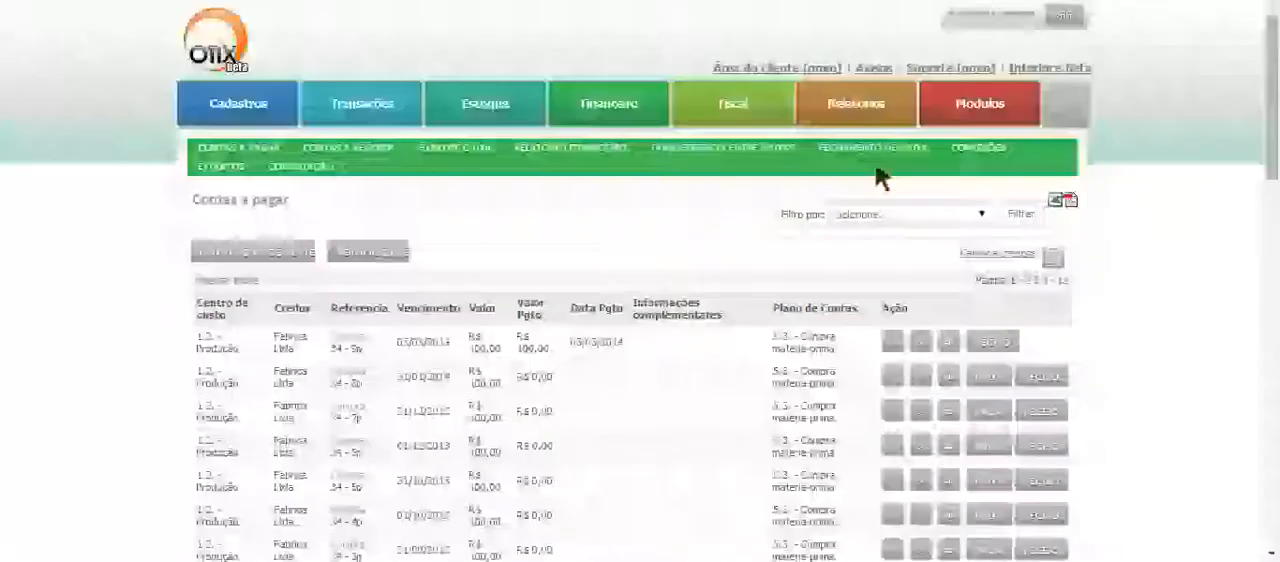
pyautogui.click(1059, 264)
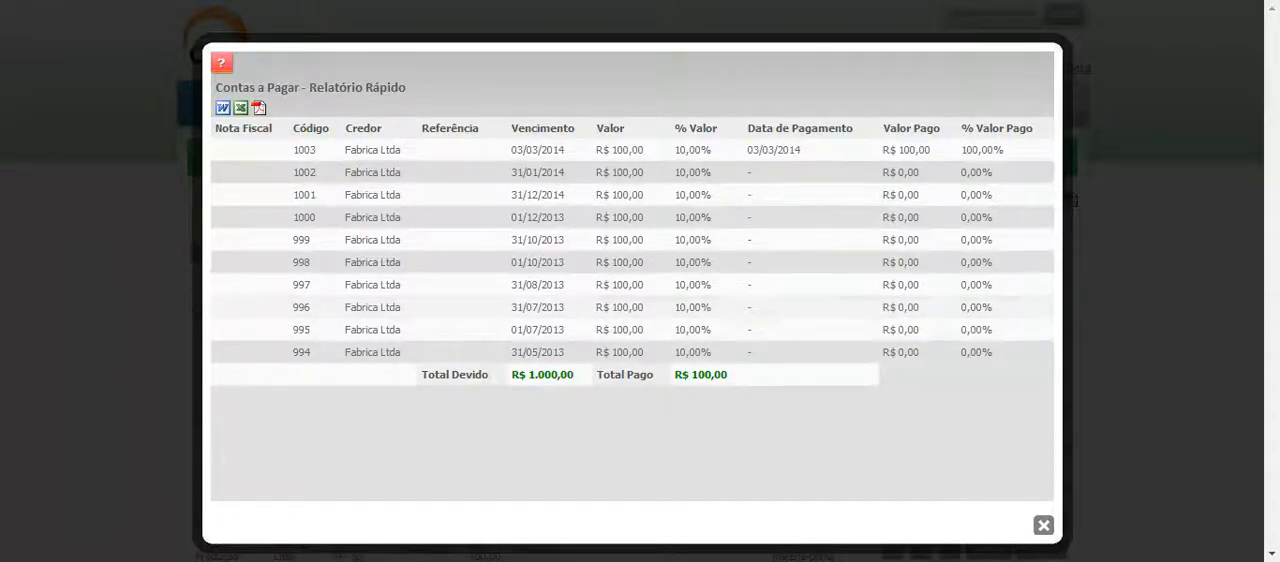
pyautogui.scroll(-1, 640, 280)
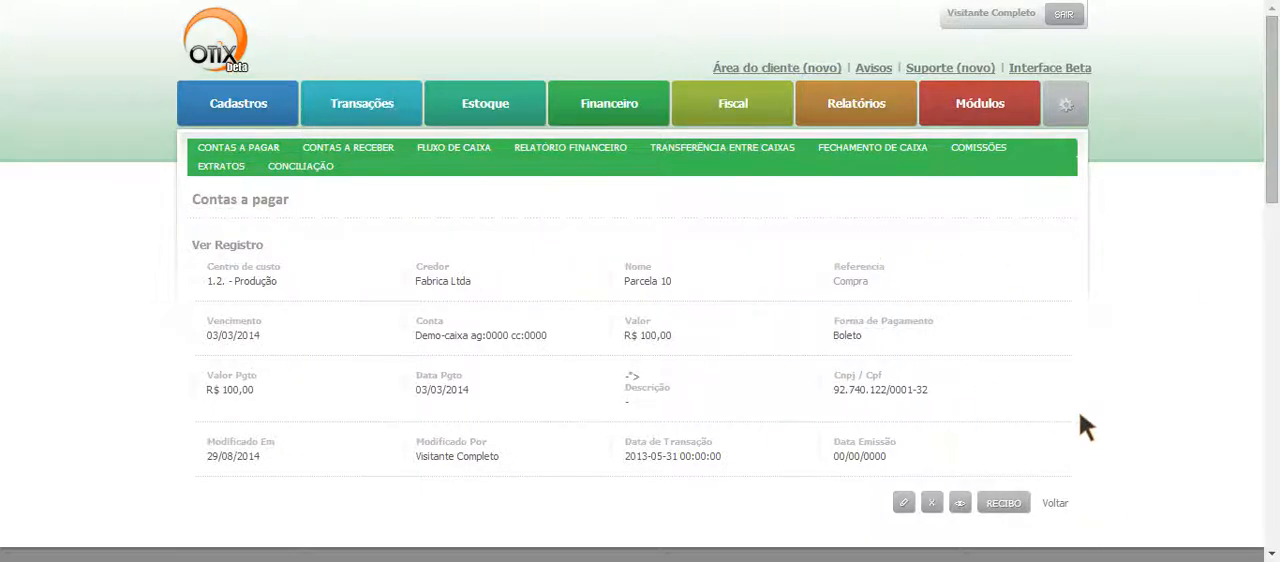
pyautogui.click(1059, 503)
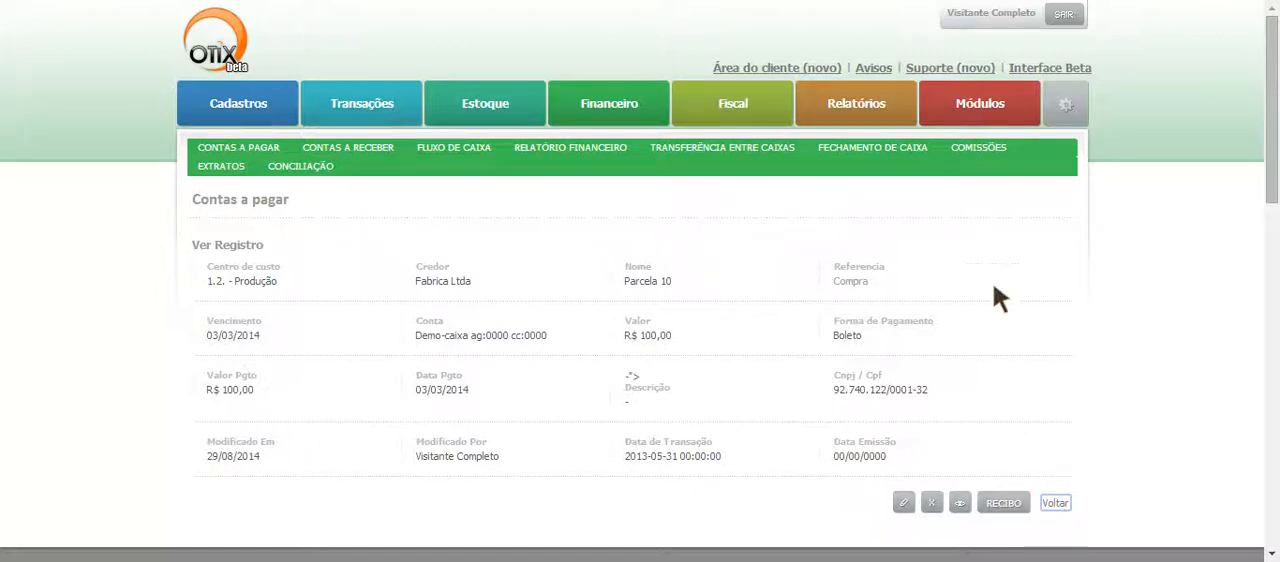